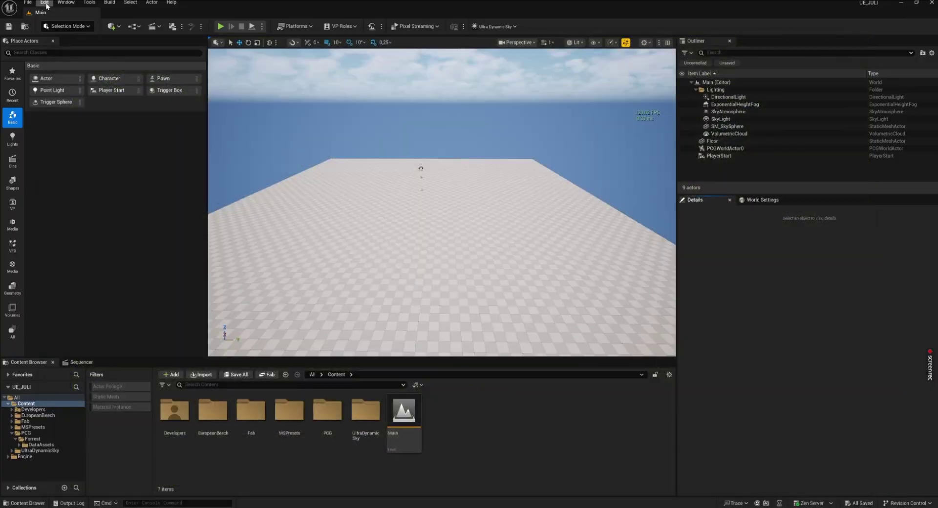
Search the project's plugins for "pcg"
left_click(44, 3)
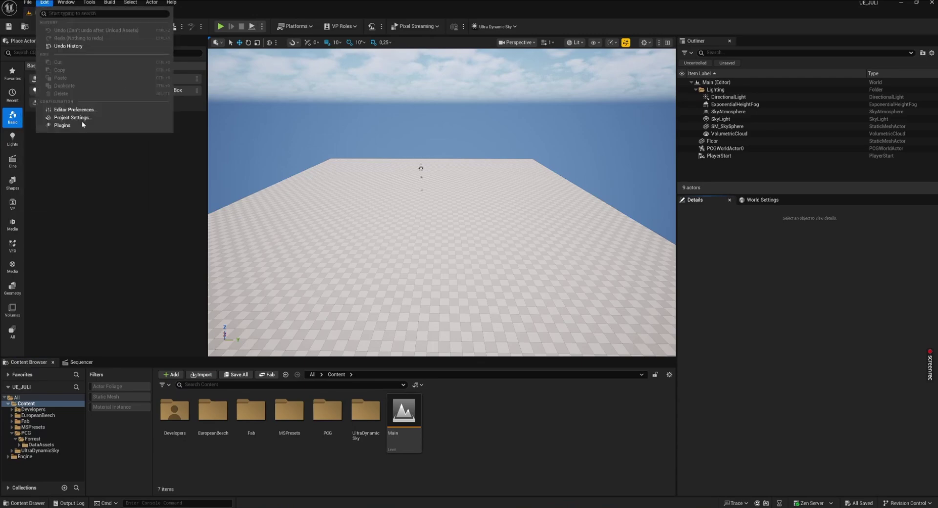
left_click(63, 125)
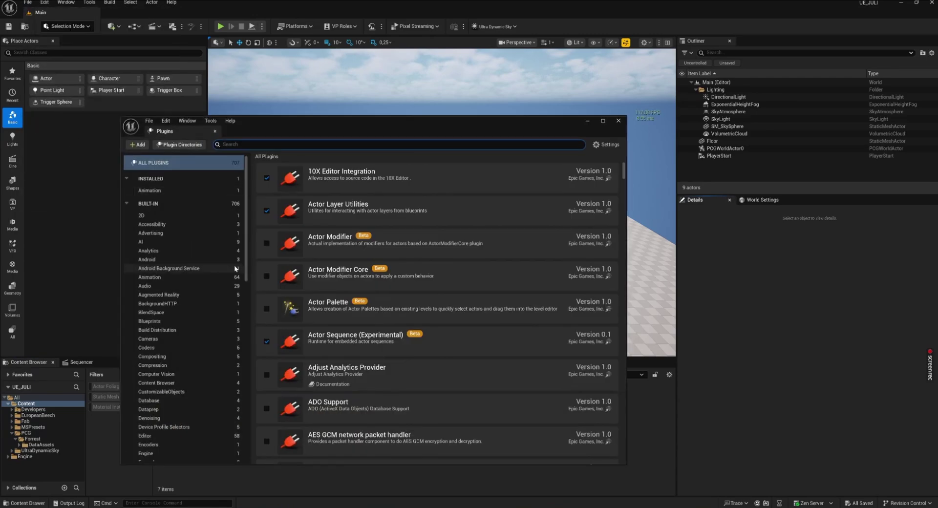
type("pcg")
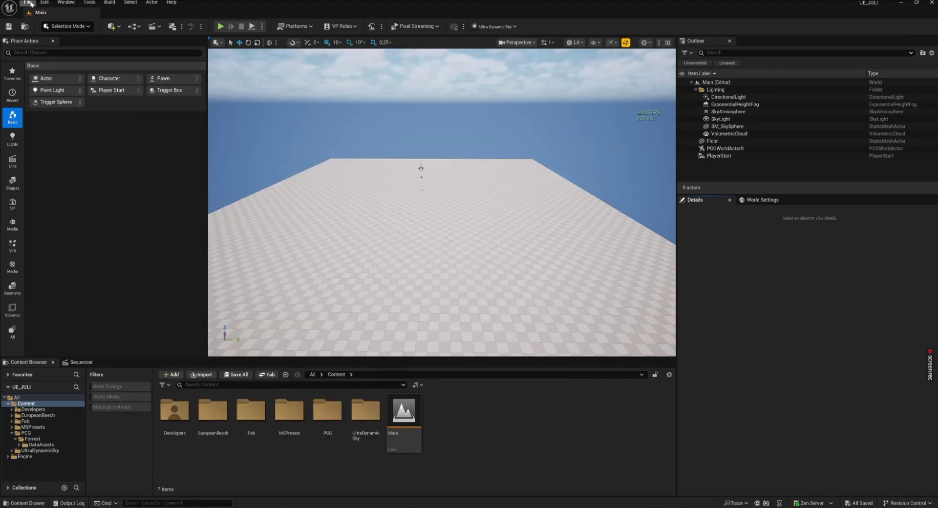
Create a new level from the Empty Level template
left_click(29, 3)
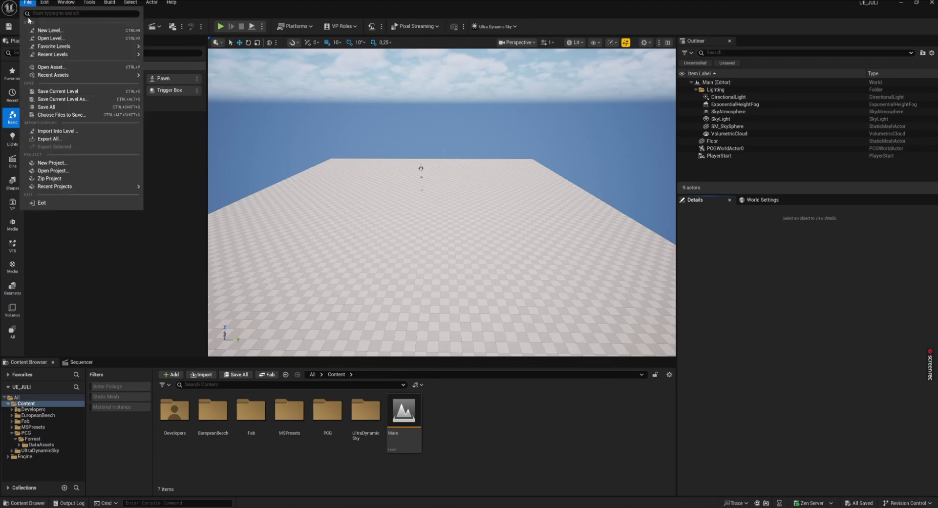
left_click(49, 30)
left_click(509, 211)
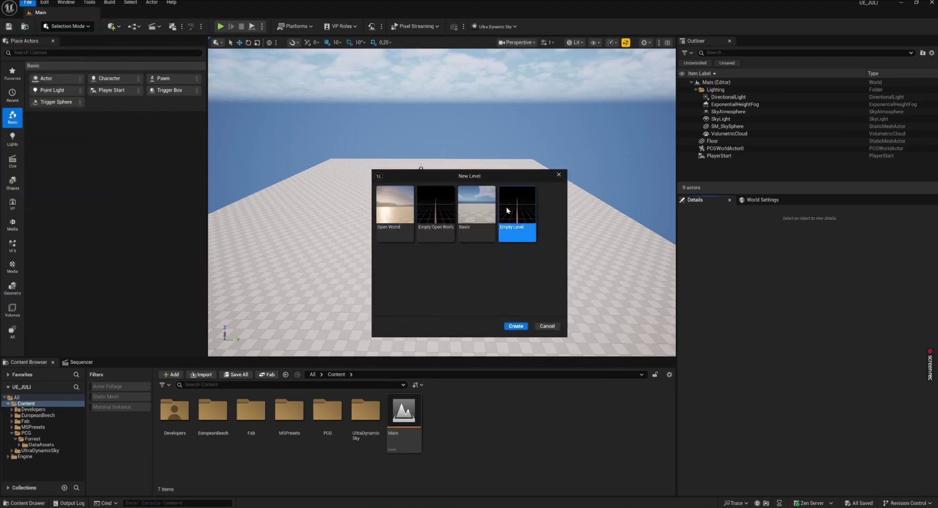
left_click(518, 327)
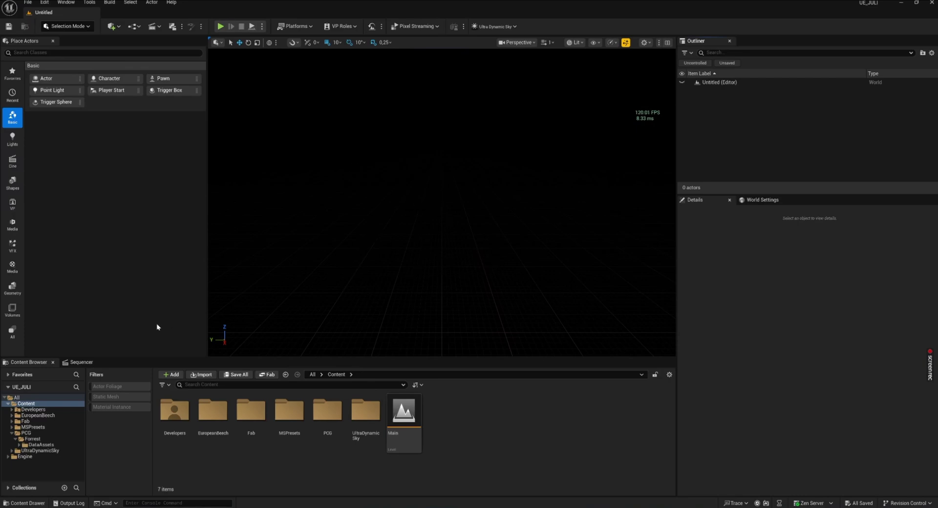
Place the Ultra_Dynamic_Sky blueprint from UltraDynamicSky/Blueprints in the empty level and adjust its Cloud Coverage
left_click(66, 3)
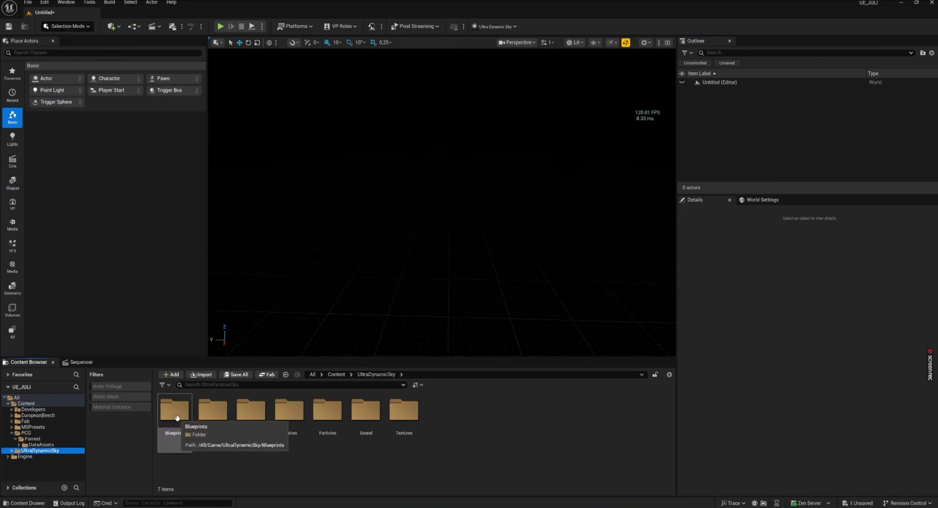
double_click(177, 419)
left_click_drag(633, 411, 434, 175)
right_click_drag(445, 263, 453, 254)
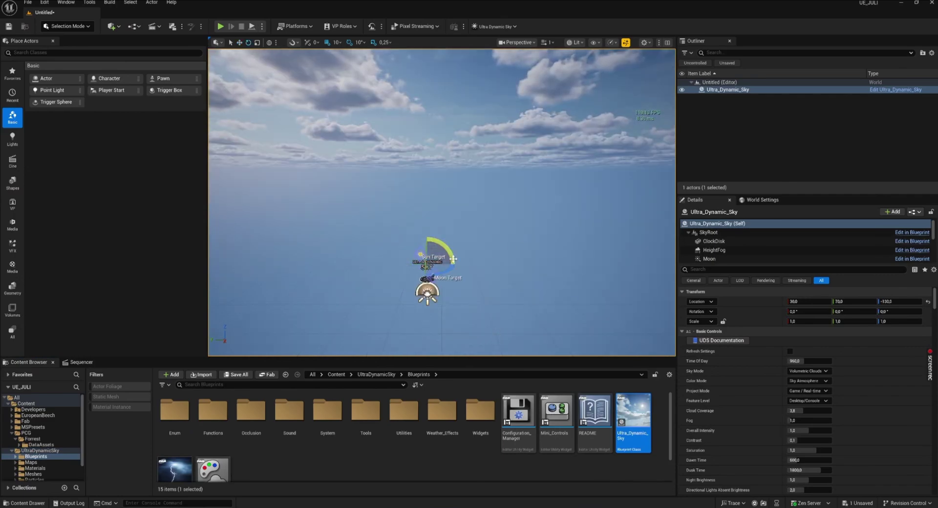
mouse_move(800, 410)
left_mouse_down()
mouse_move(818, 410)
mouse_move(806, 410)
left_mouse_up()
left_click(394, 186)
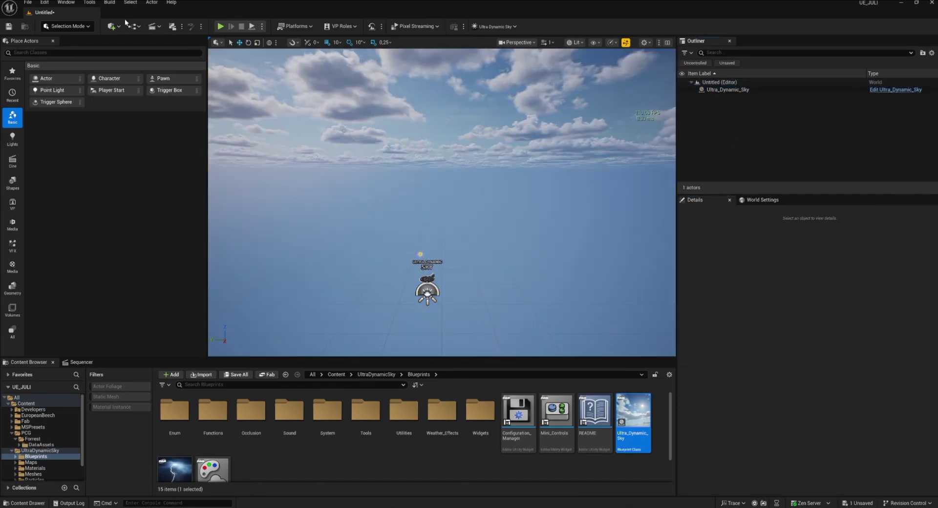
Create a new landscape with the default settings in Landscape mode and return to Selection mode
left_click(77, 26)
left_click(78, 47)
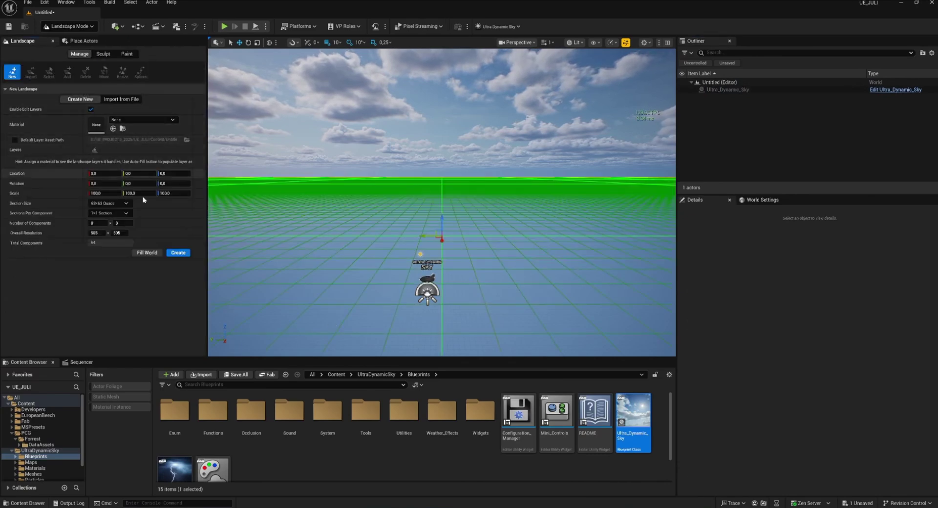
left_click(178, 253)
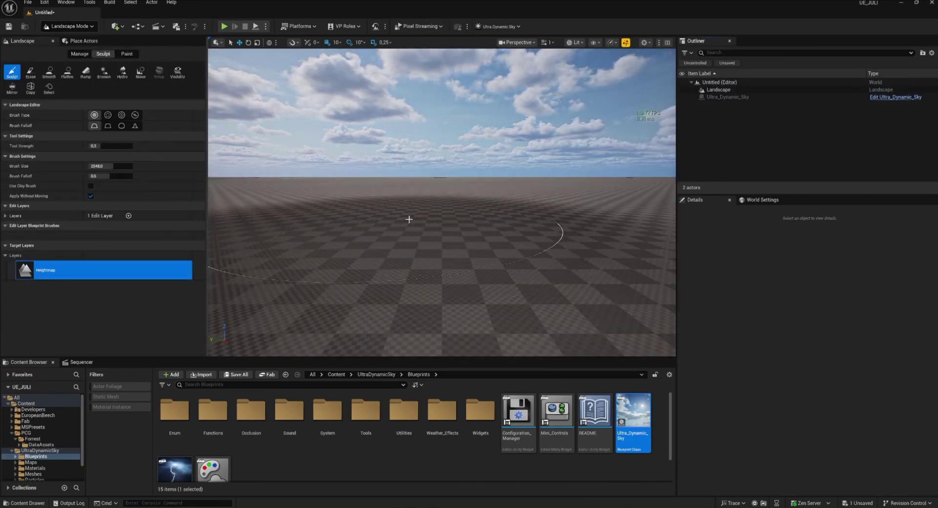
key("e")
mouse_move(460, 262)
right_mouse_down()
mouse_move(456, 298)
mouse_move(444, 301)
right_mouse_up()
left_click(68, 26)
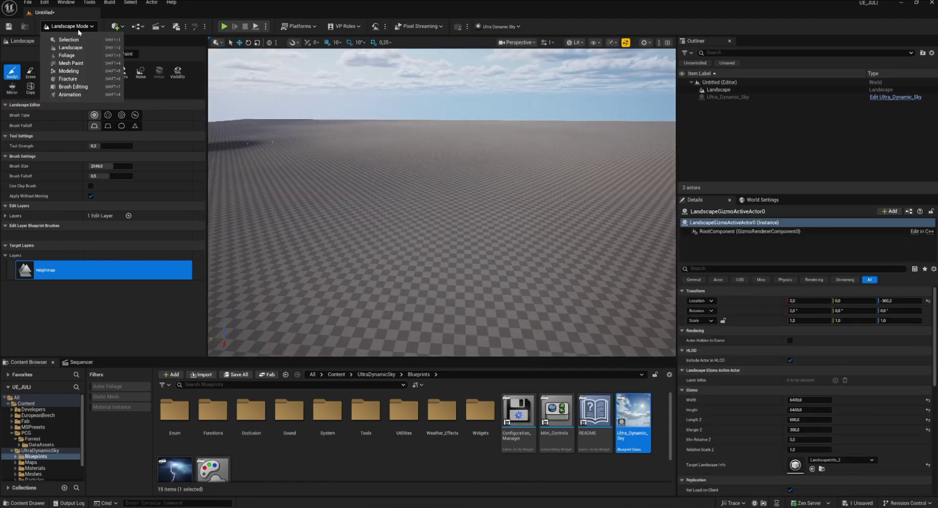
left_click(80, 39)
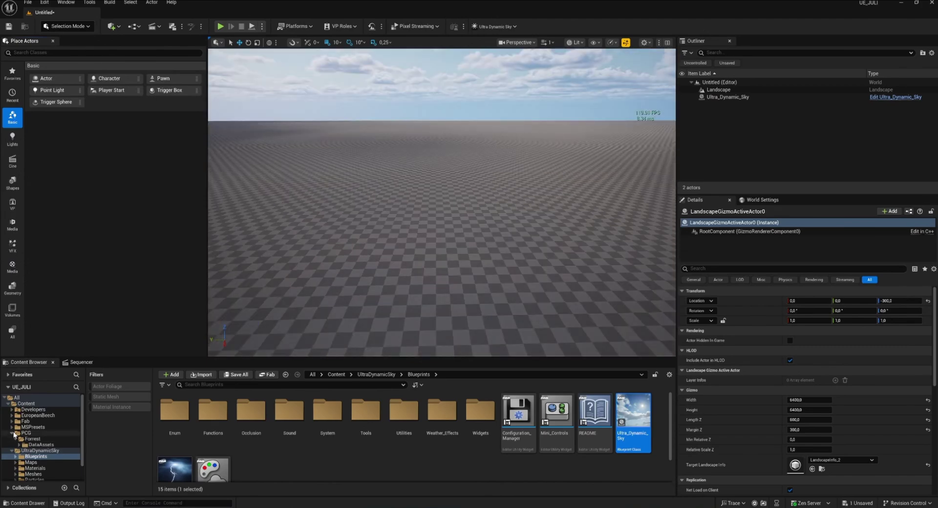
Collapse the PCG and UltraDynamicSky folder trees and open the Forrest folder inside PCG
left_click(15, 433)
left_click(12, 433)
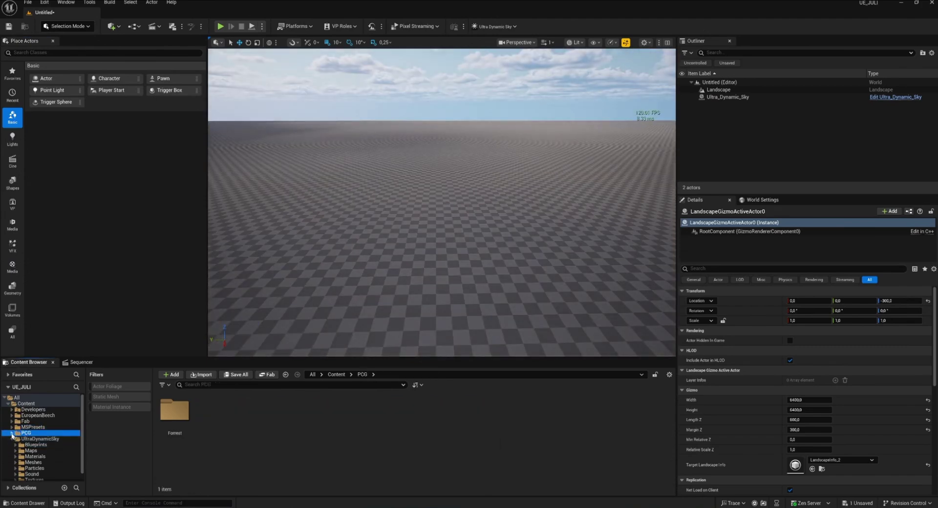
left_click(12, 440)
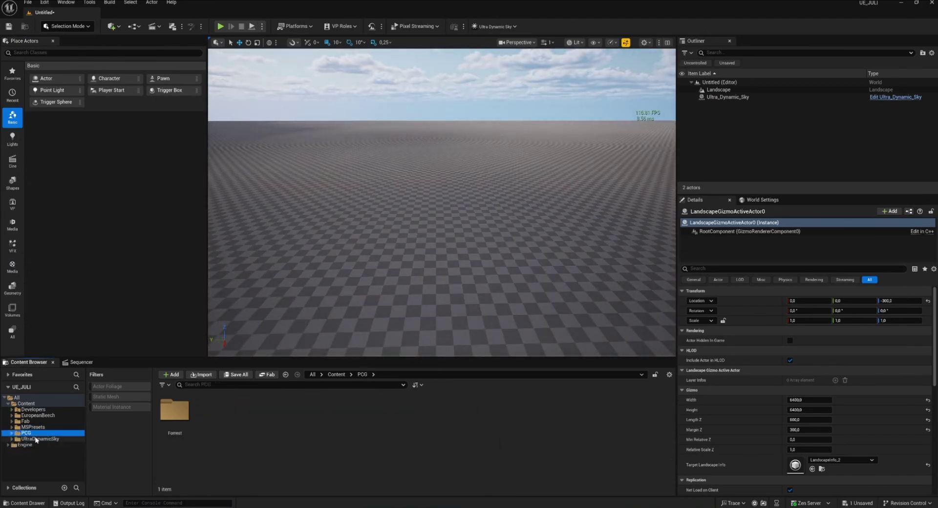
double_click(176, 412)
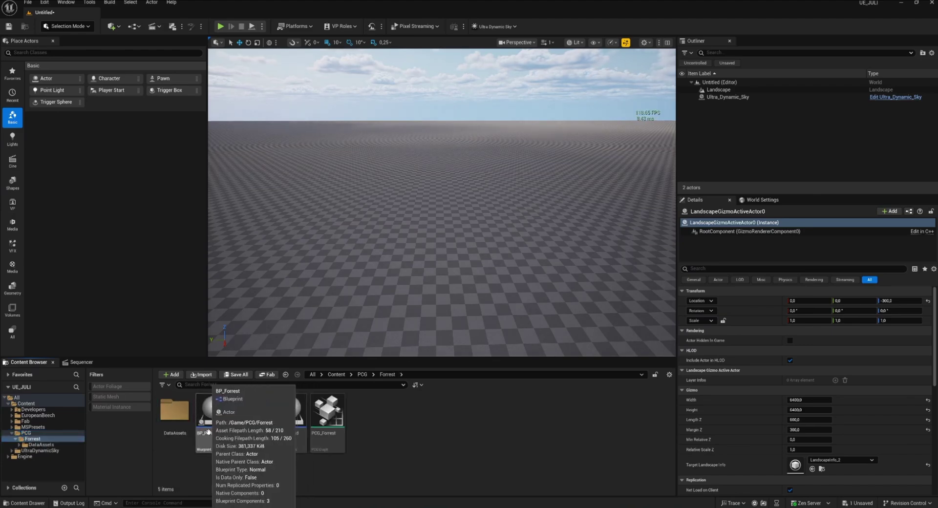
Place the BP_Forrest blueprint on the landscape
left_click_drag(207, 412, 370, 269)
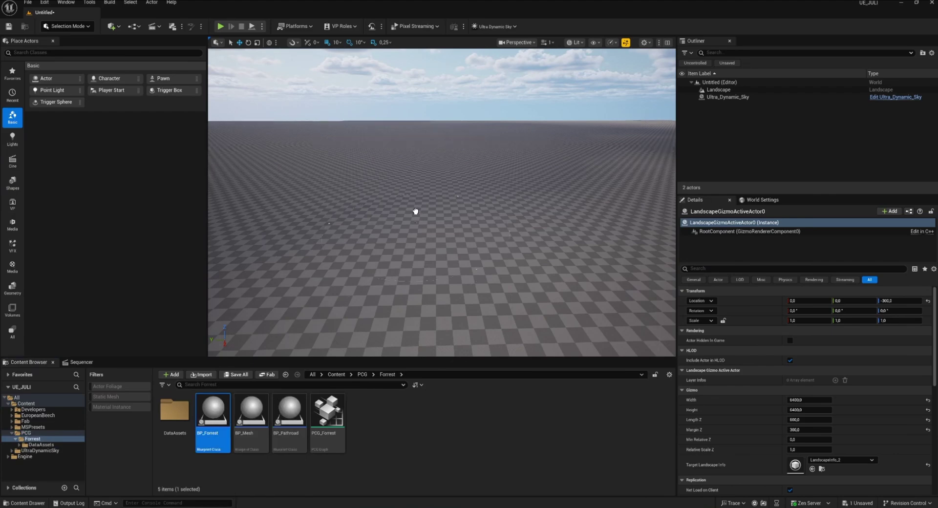
left_click_drag(426, 202, 425, 217)
right_click_drag(500, 270, 506, 299)
key("w")
key("w")
mouse_move(463, 266)
right_mouse_down()
mouse_move(464, 248)
mouse_move(459, 269)
right_mouse_up()
Assign DA_DynamicMesh_Grass to the Mesh Grass property of the BP_Forrest actor
left_click_drag(802, 194, 802, 153)
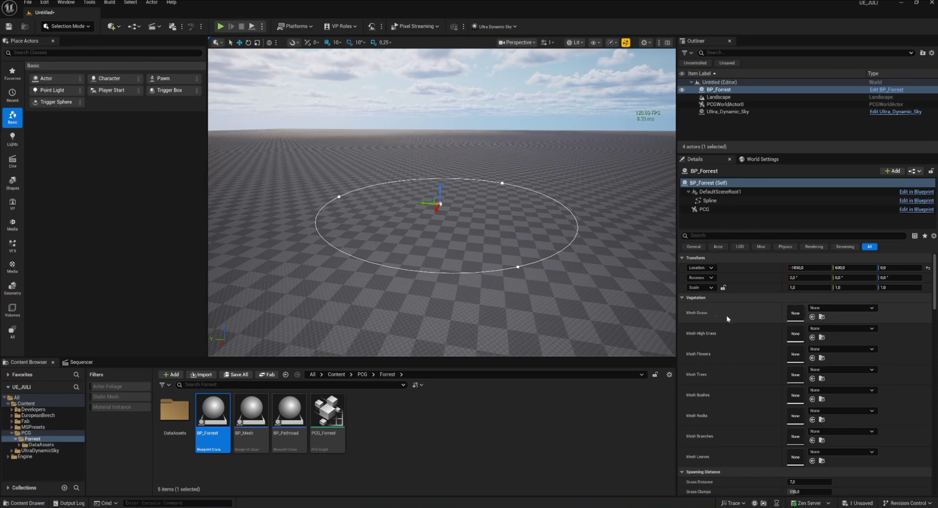
left_click(836, 310)
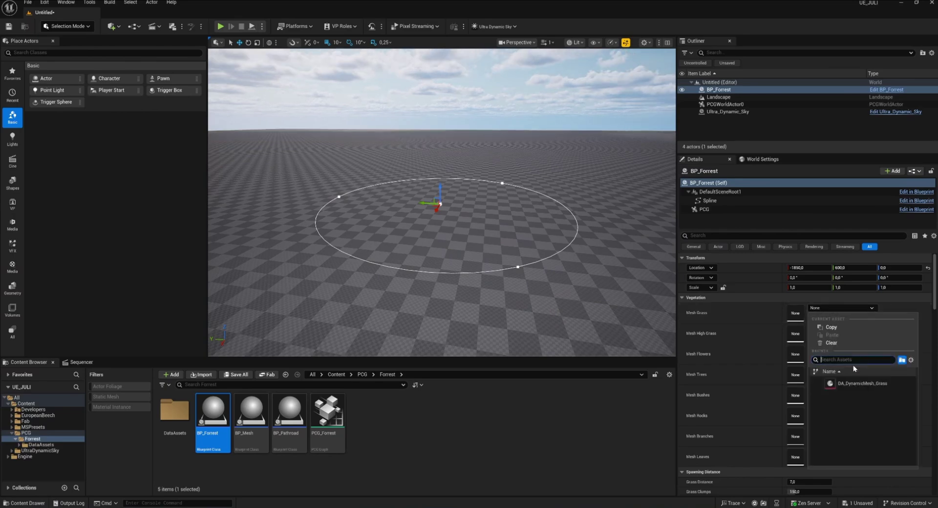
left_click(852, 386)
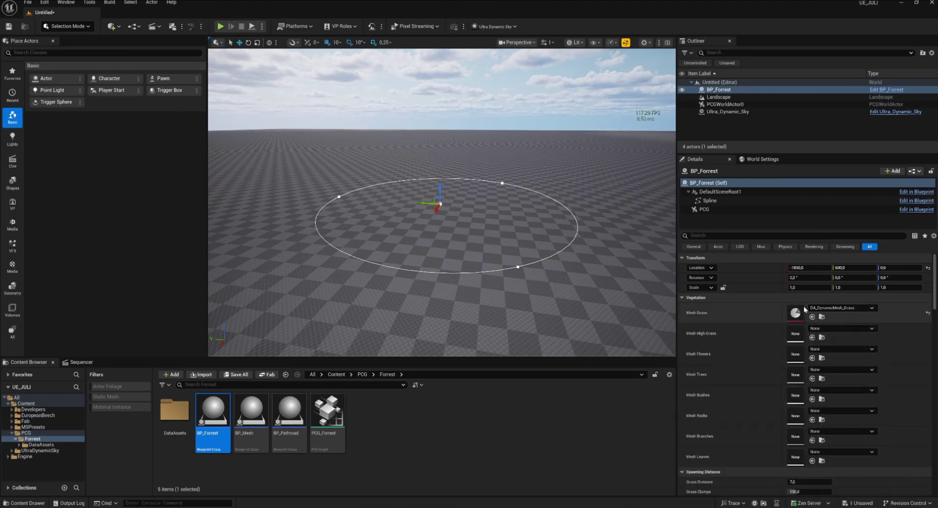
right_click_drag(552, 254, 567, 233)
right_click_drag(430, 224, 420, 235)
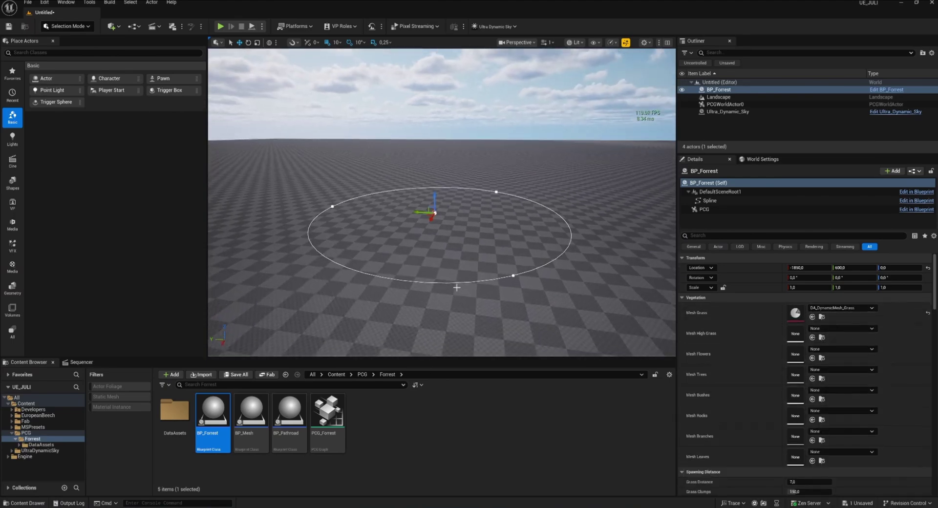
Open the DA_DynamicMesh_Grass data asset, add one Mesh Grass array element and expand its members
double_click(788, 313)
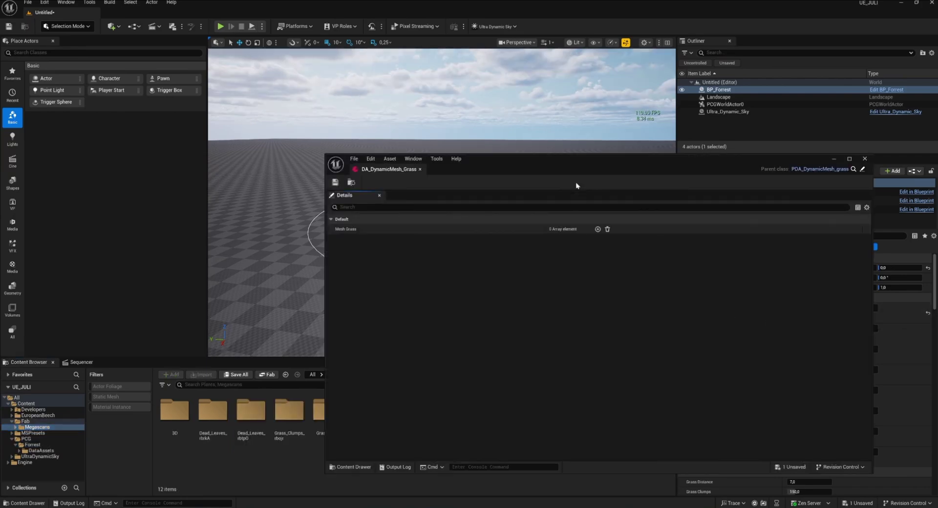
left_click_drag(577, 170, 429, 152)
left_click(449, 211)
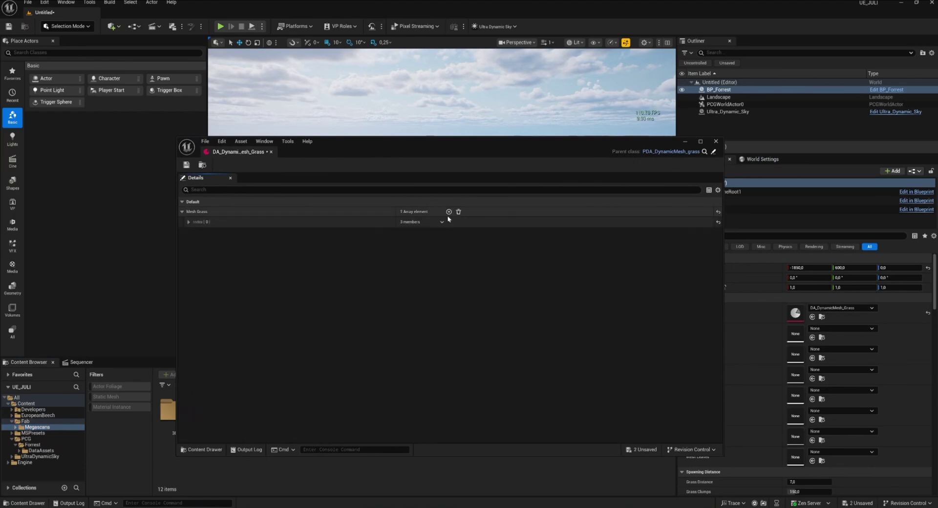
left_click(188, 221)
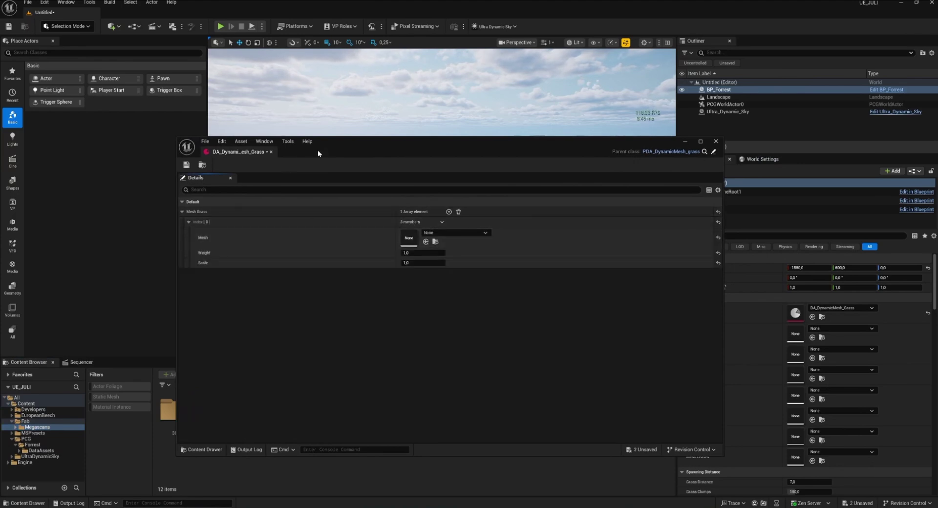
left_click_drag(323, 152, 458, 187)
Expand the Fab/Megascans/Plants folder and enlarge the content browser and its folder tree to fit the plant folders
left_click(36, 427)
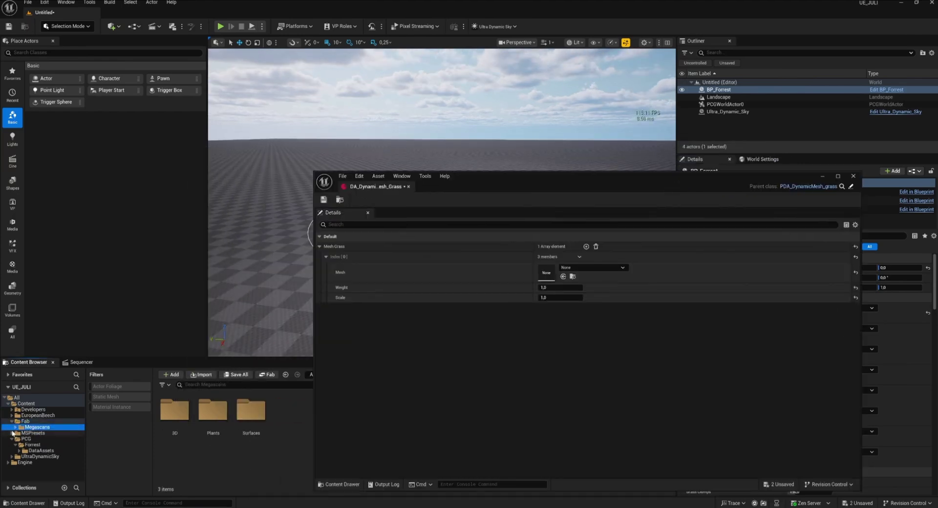
double_click(36, 427)
left_click(35, 438)
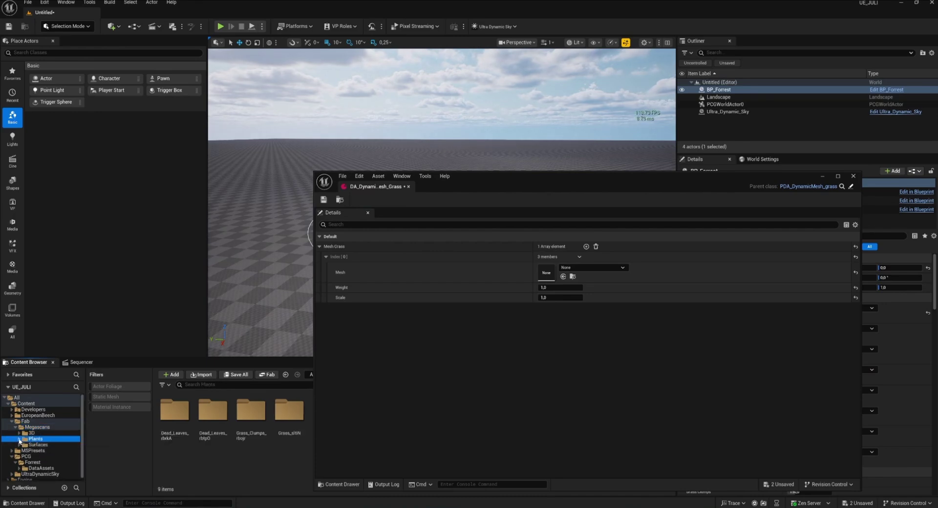
double_click(35, 439)
scroll(56, 462, "down", 2)
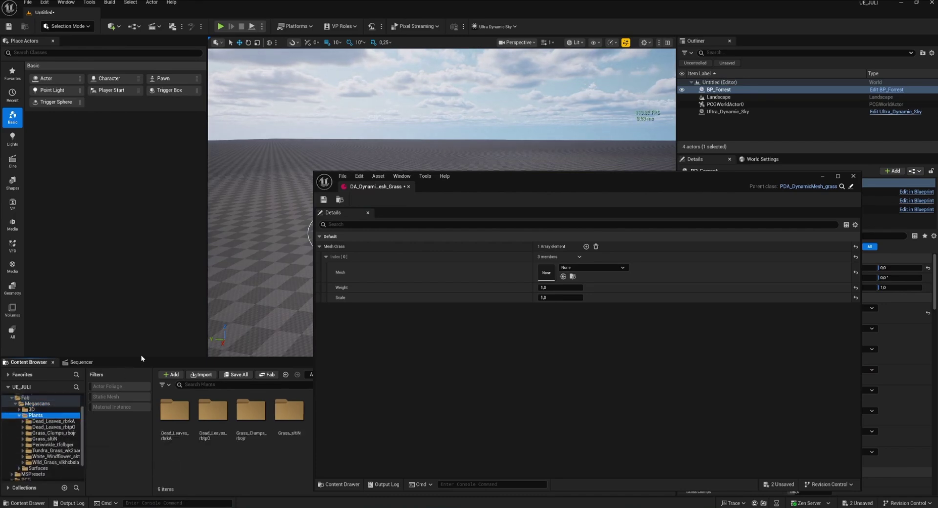
left_click_drag(142, 359, 141, 328)
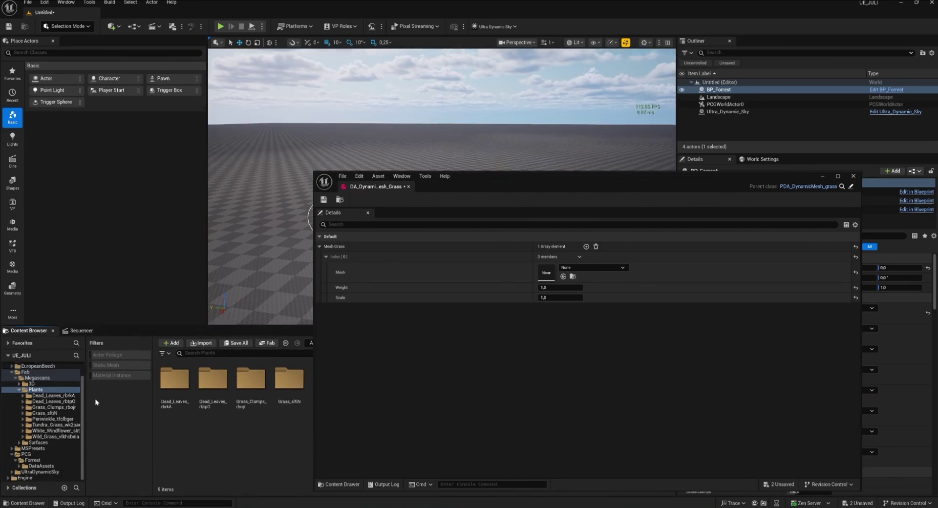
scroll(84, 411, "up", 2)
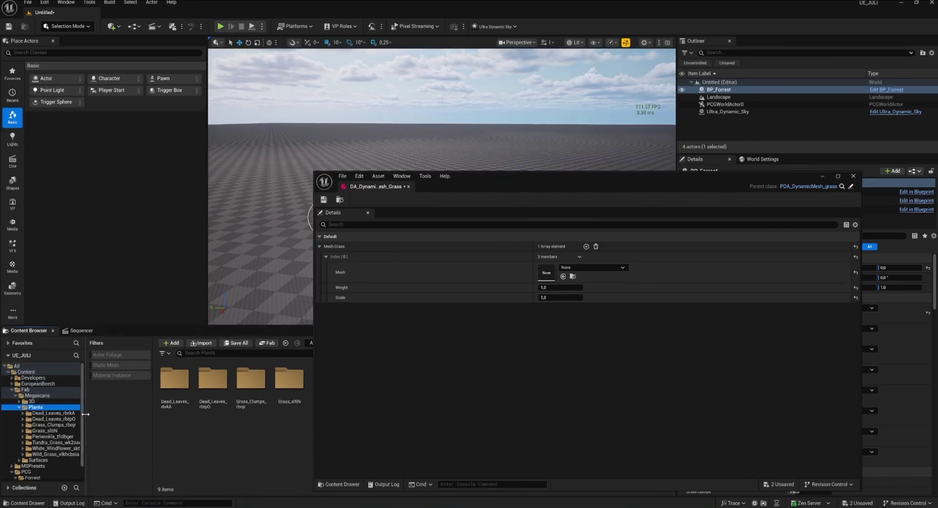
left_click_drag(85, 414, 114, 418)
Filter the assets to static meshes and assign SM_rbojr_VarA from Grass_Clumps_rbojr as the mesh of the new Mesh Grass element
left_click(53, 431)
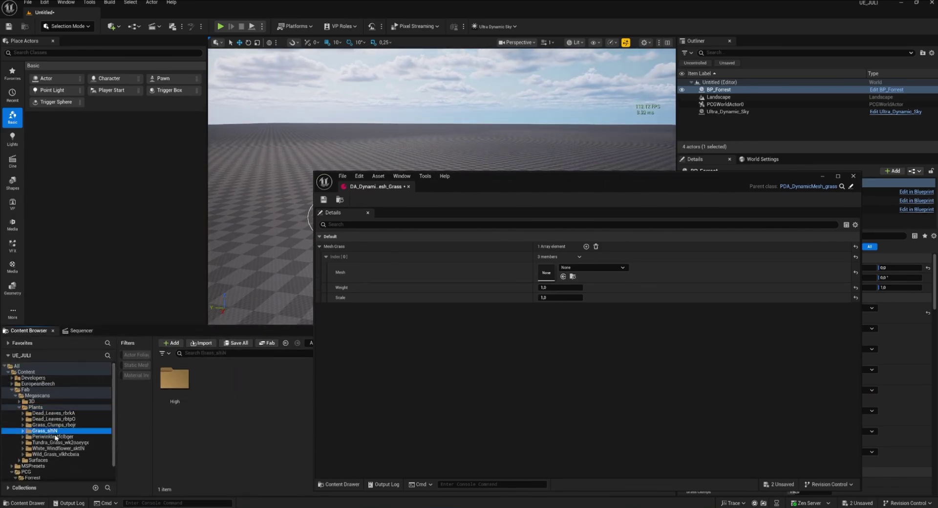
left_click(136, 365)
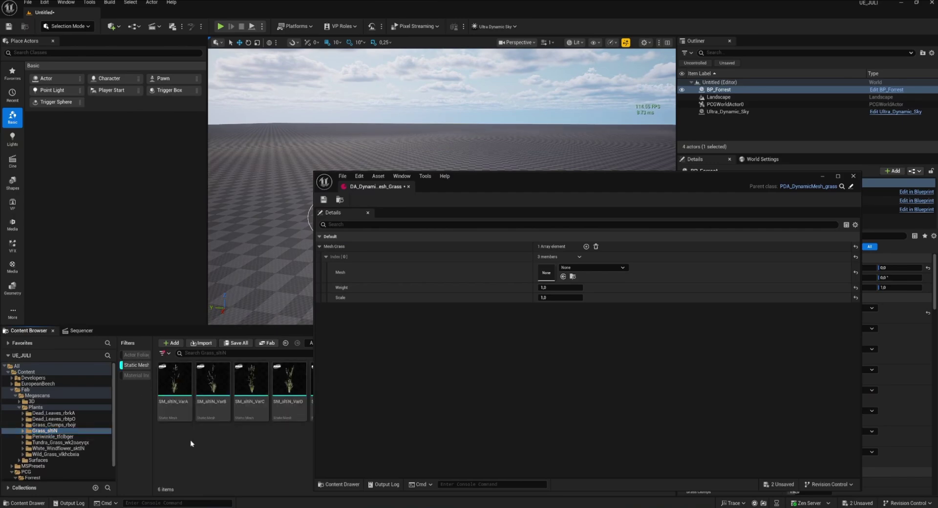
left_click(56, 424)
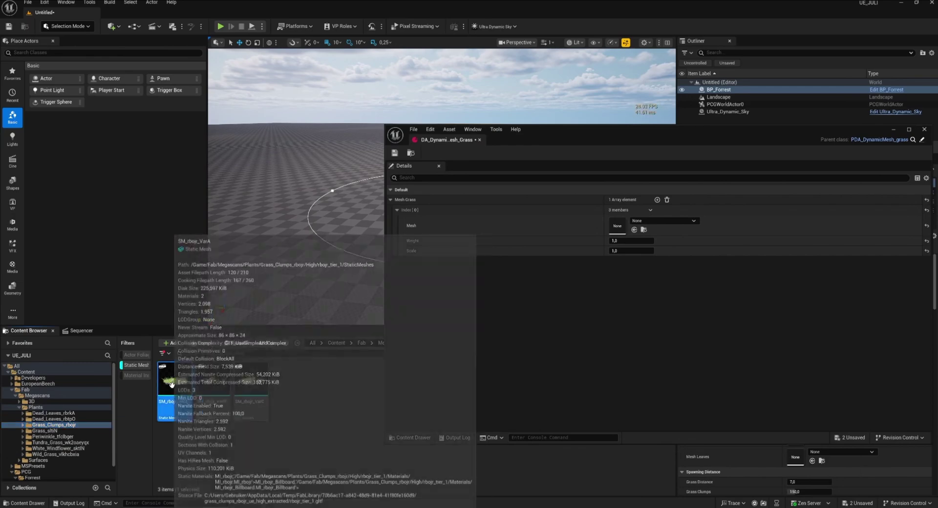
left_click_drag(179, 381, 619, 228)
left_click_drag(571, 136, 471, 307)
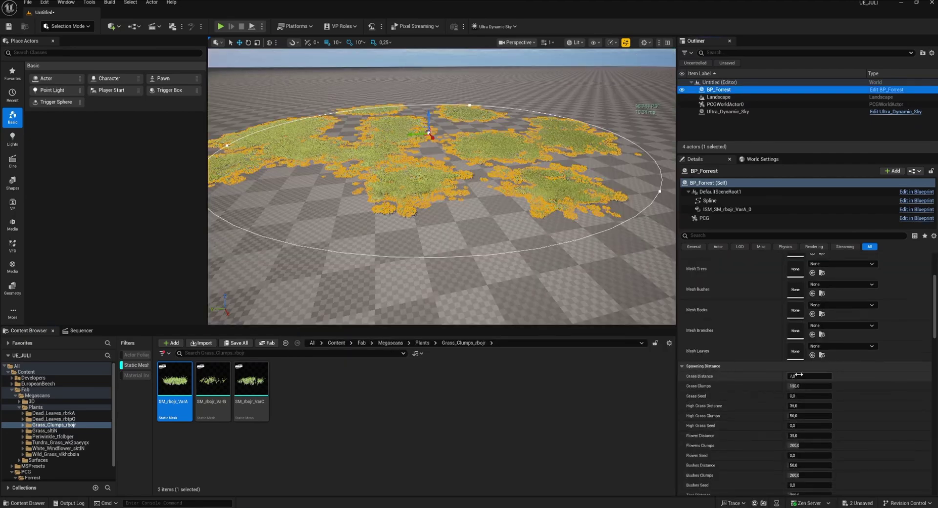
Set the Grass Distance of the BP_Forrest actor to 4
left_click(808, 375)
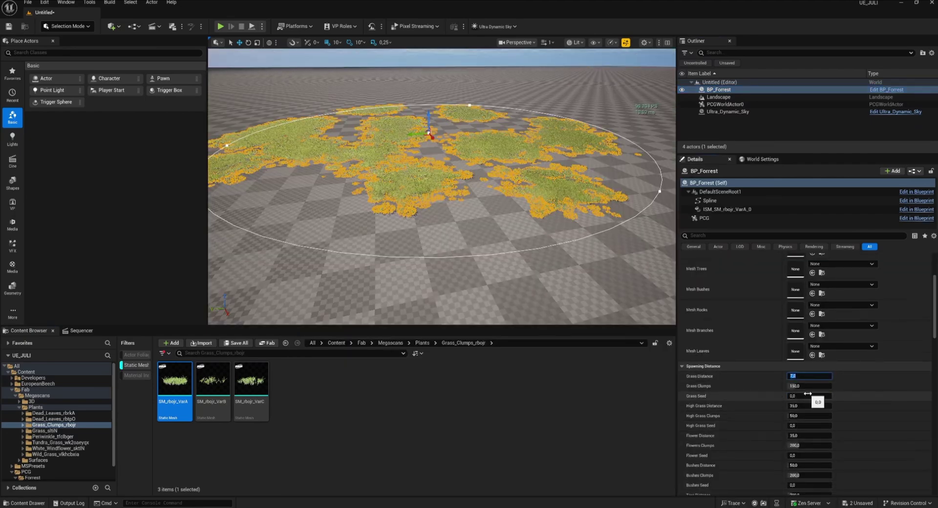
type("4")
key("Return")
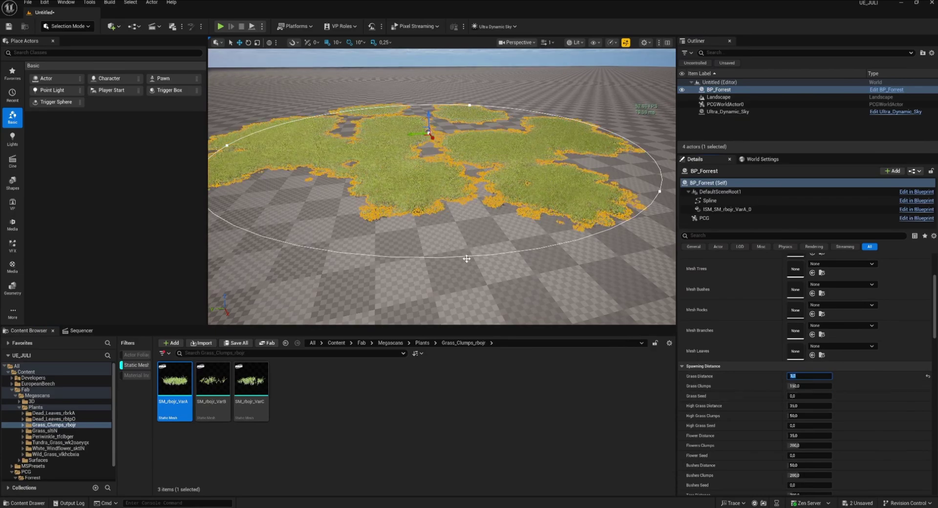
Reset the Grass Distance of the BP_Forrest actor to its default value
key("w")
mouse_move(439, 196)
right_mouse_down()
mouse_move(439, 161)
mouse_move(408, 222)
mouse_move(430, 202)
right_mouse_up()
left_click(927, 376)
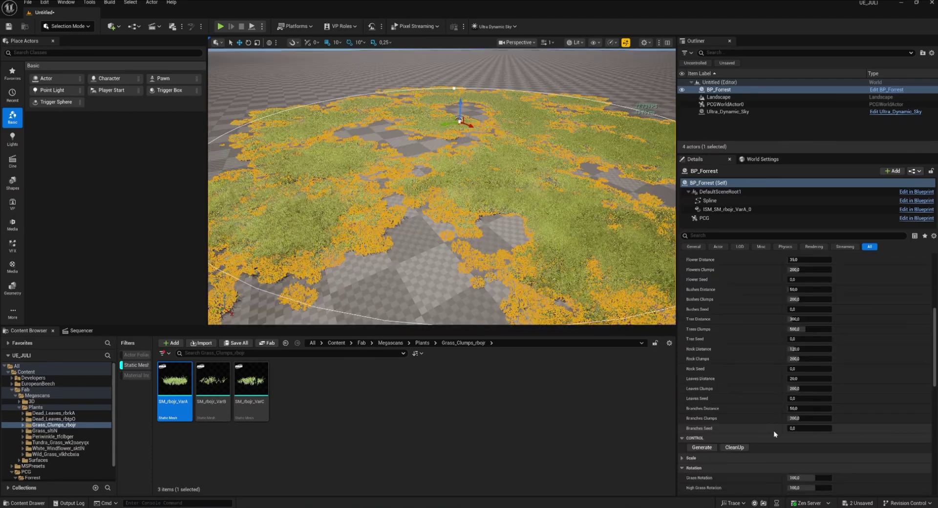
Lower the Grass Rotation of BP_Forrest to about -104.6 and set its Grass Clumps to 75
scroll(771, 431, "down", 5)
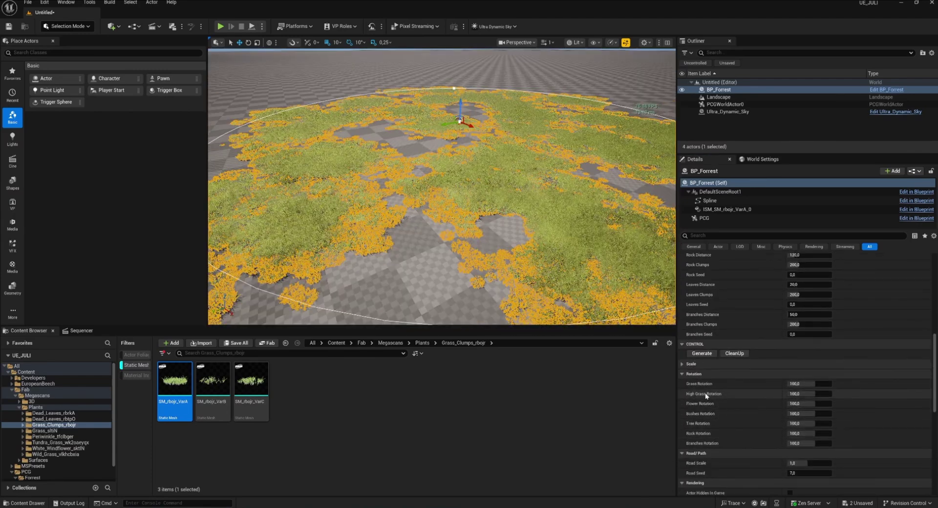
left_click_drag(808, 383, 677, 347)
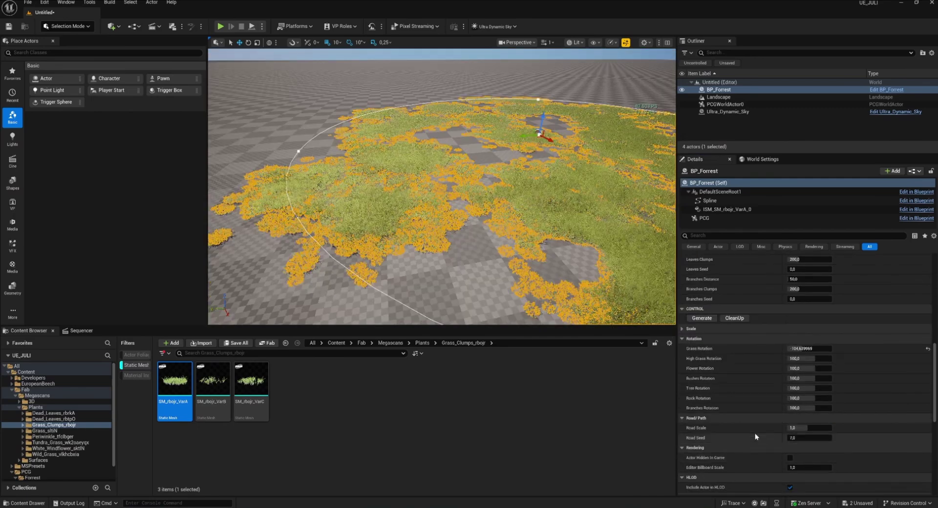
left_click(682, 340)
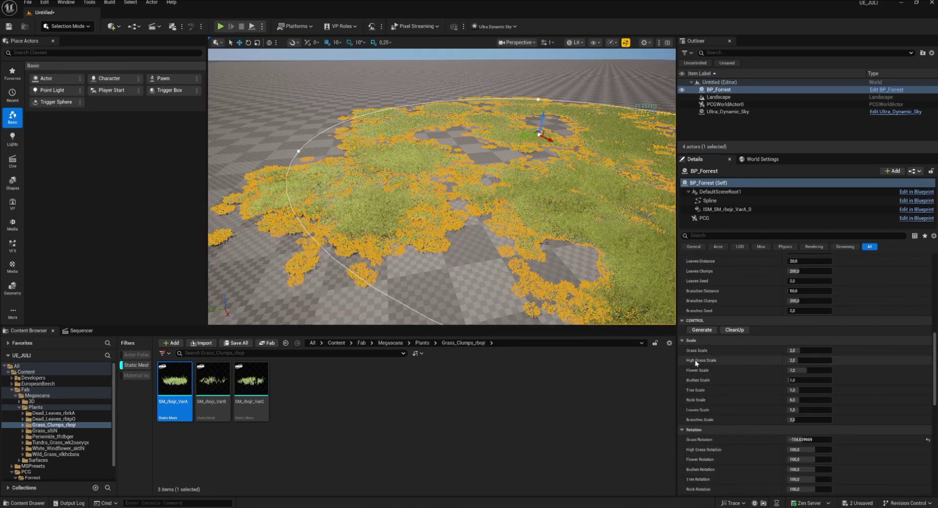
left_click(809, 350)
key("Return")
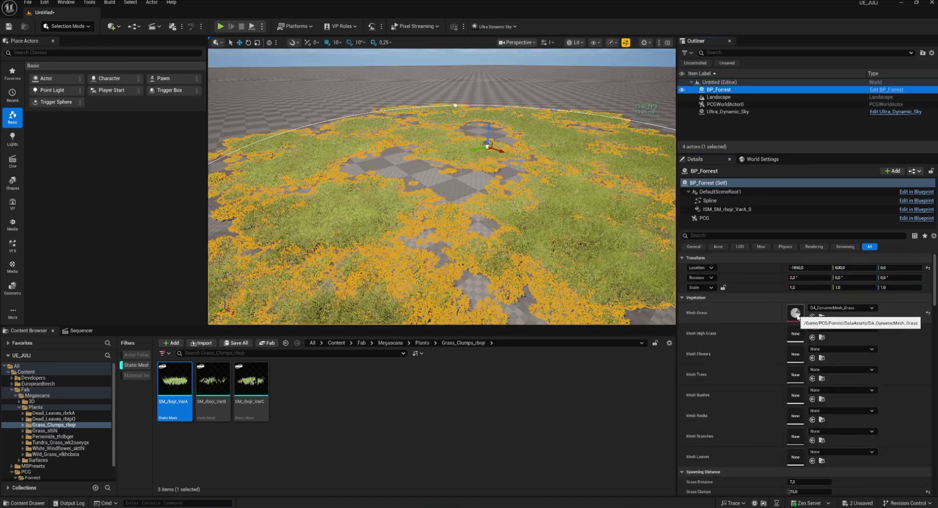
Open DA_DynamicMesh_Grass and add a second Mesh Grass element using SM_vlkhcbxia_VarB from the Wild_Grass_vlkhcbxia folder
double_click(796, 314)
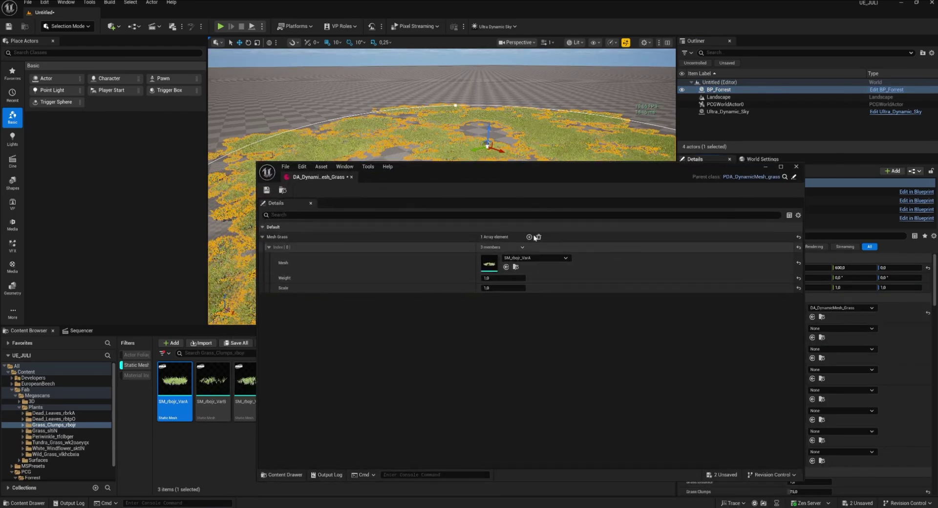
left_click(529, 238)
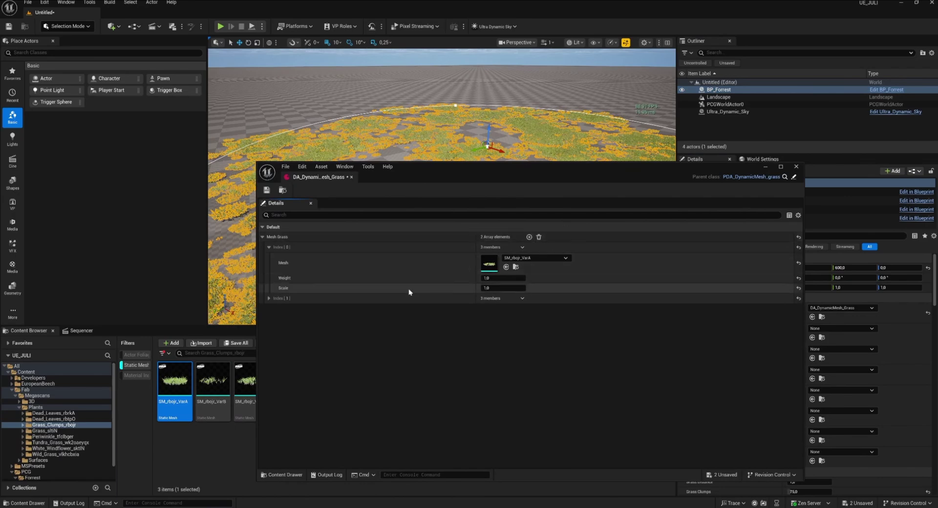
left_click(269, 299)
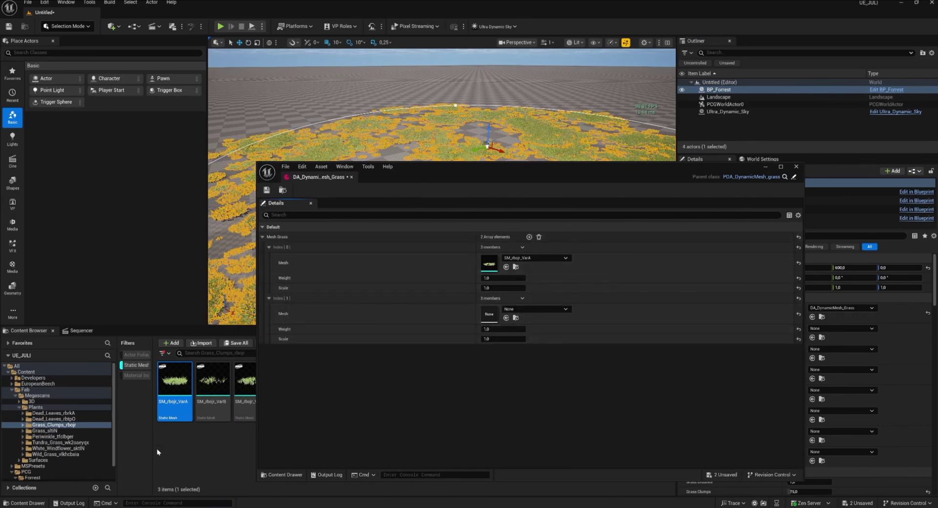
left_click(45, 430)
left_click(55, 454)
left_click_drag(203, 382, 489, 314)
Add two more Mesh Grass elements using the meshes SM_vlkhcbxia_VarD and SM_vlkhcbxia_VarE
left_click_drag(428, 176, 612, 209)
right_click_drag(381, 161, 386, 185)
left_click(381, 146)
left_click(713, 269)
left_click(453, 381)
left_click_drag(289, 383, 673, 397)
left_click(713, 269)
left_click(453, 433)
left_click_drag(327, 384, 682, 447)
Set the Weight of the first Mesh Grass element, SM_rbojr_VarA, to 0.6 and inspect the grass mix
left_click(685, 310)
type("0,6")
key("Return")
left_click_drag(629, 211, 483, 256)
mouse_move(464, 152)
right_mouse_down()
mouse_move(464, 137)
mouse_move(464, 166)
mouse_move(473, 159)
right_mouse_up()
Set the Weight of the SM_rbojr_VarA grass element to 0.75, then save and close the data asset
left_click(539, 356)
type("0,75")
key("Return")
right_click_drag(469, 195, 498, 174)
left_click(306, 267)
left_click(835, 244)
Set the Grass Distance of the BP_Forrest actor to 5
left_click(725, 135)
left_click(719, 89)
scroll(798, 449, "down", 3)
left_click(806, 399)
type("8")
key("Return")
left_click(748, 140)
Assign DA_DynamicMesh_HighGrass as BP_Forrest's Mesh High Grass, open it and add a first element using SM_sltlN_VarA
left_click(717, 90)
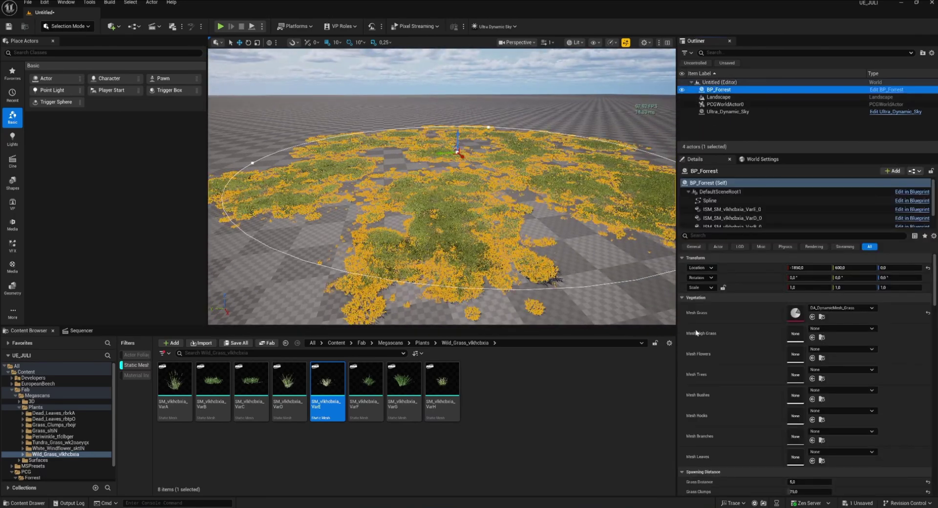
left_click(823, 330)
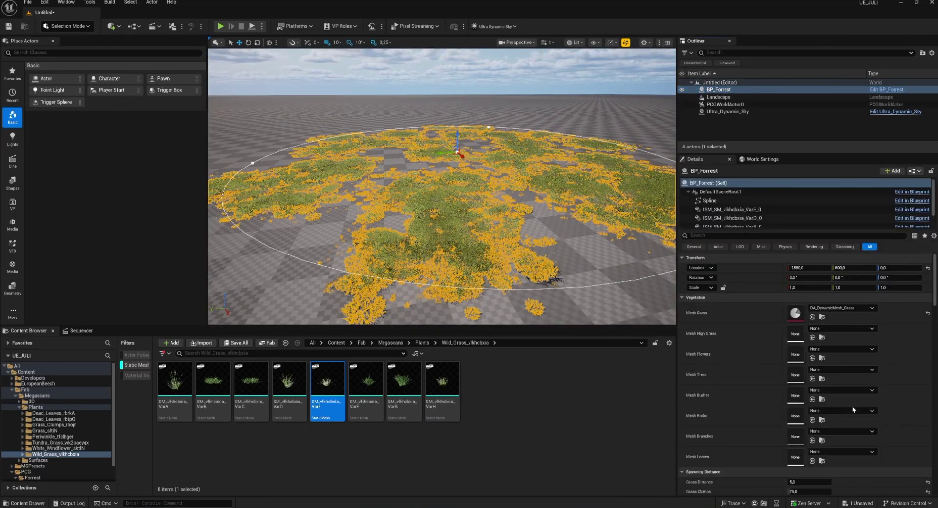
double_click(794, 333)
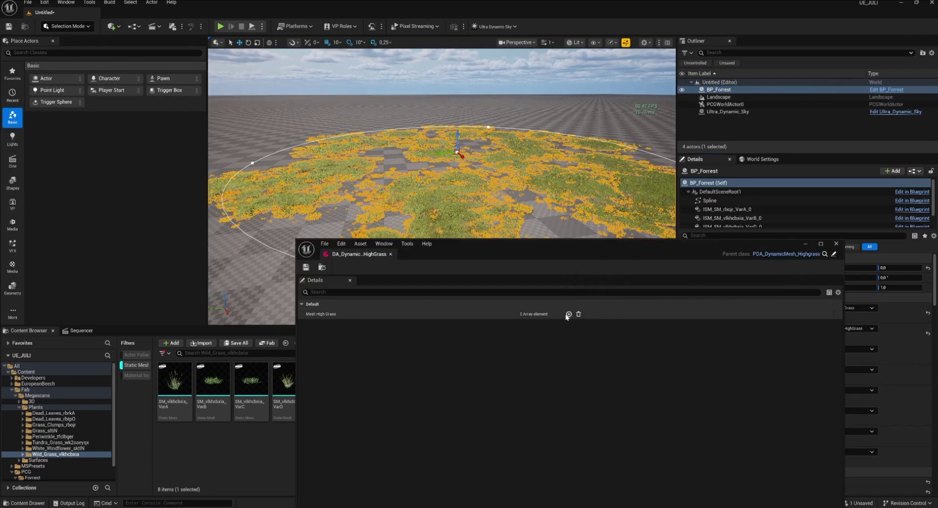
left_click_drag(481, 242, 620, 182)
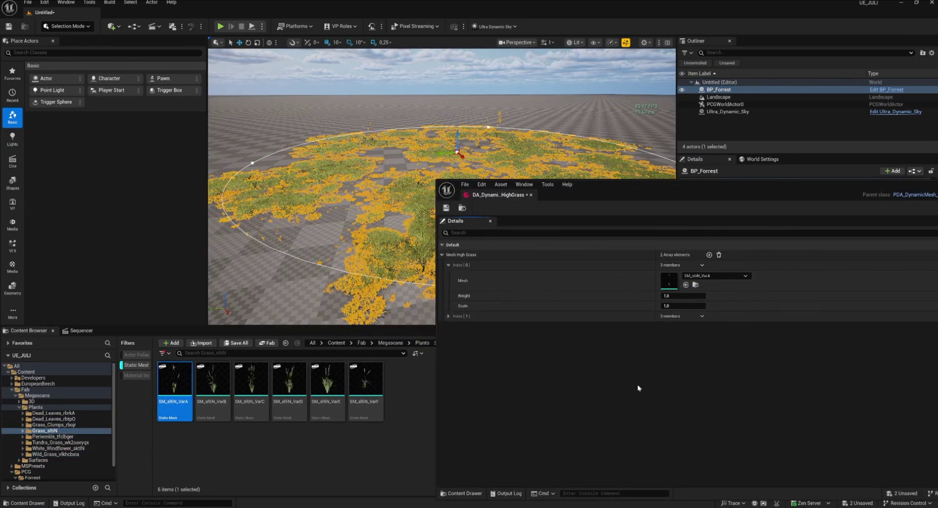
Fill the second and third Mesh High Grass elements with SM_sltlN_VarE and SM_sltlN_VarF, and save and close the asset
left_click(448, 316)
left_click_drag(328, 382, 670, 333)
left_click(709, 255)
left_click(449, 367)
left_click(445, 208)
left_click_drag(620, 185, 437, 179)
left_click(794, 179)
Make the high grass of BP_Forrest denser by setting its High Grass Distance to 10 and High Grass Seed to 5
left_click(718, 97)
right_click_drag(442, 196, 435, 164)
left_click(720, 90)
scroll(801, 391, "down", 3)
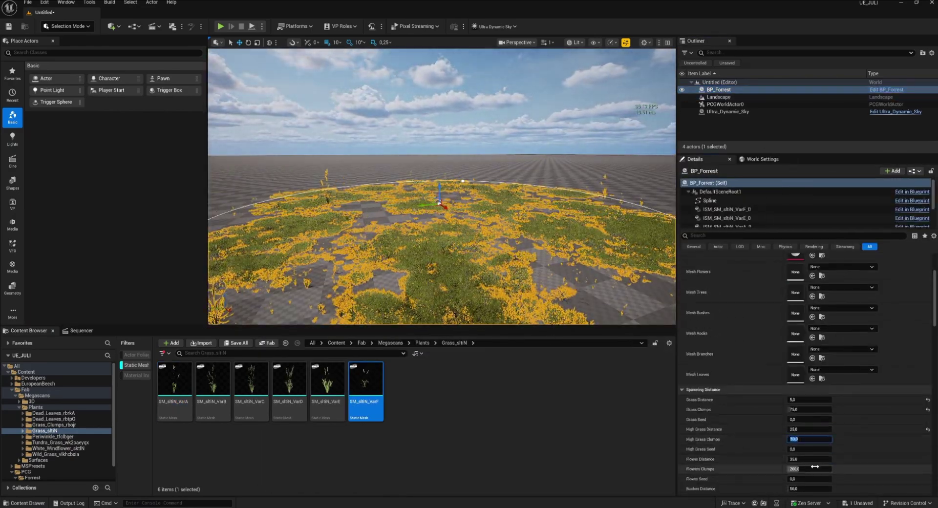
key("Escape")
right_click_drag(523, 228, 566, 225)
left_click(718, 90)
scroll(833, 448, "down", 3)
right_click_drag(488, 195, 534, 201)
scroll(797, 458, "down", 1)
key("Escape")
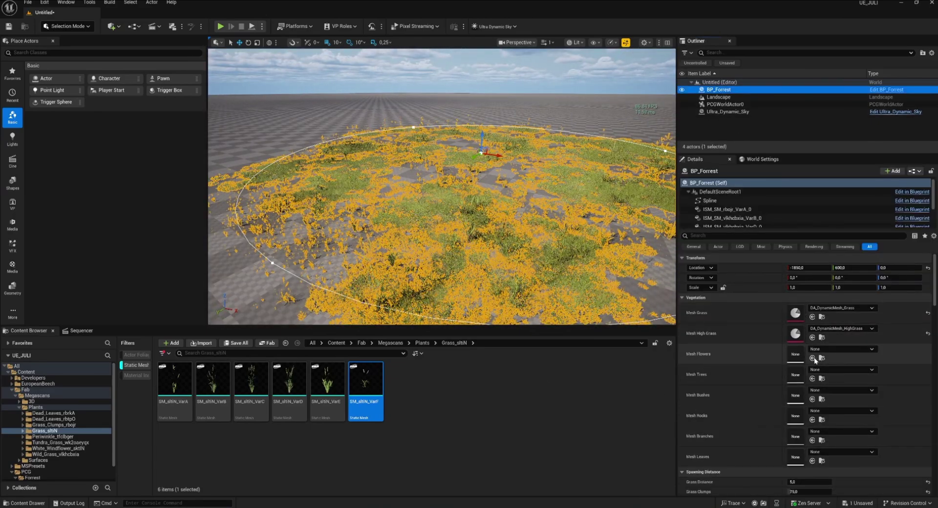
Assign DA_DynamicMesh_Flowers as Mesh Flowers, open it and add a first element using SM_tfclbger_VarA at scale 0.2
left_click(846, 347)
left_click(860, 259)
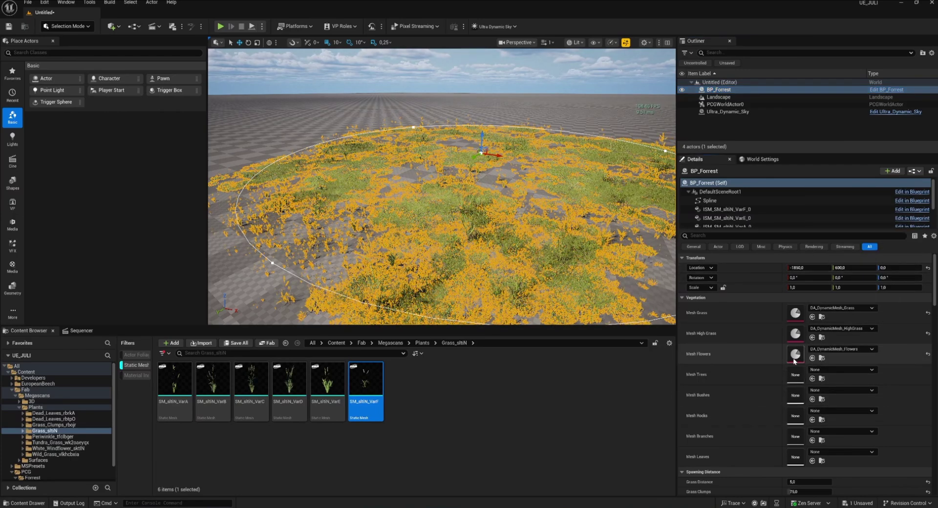
double_click(792, 361)
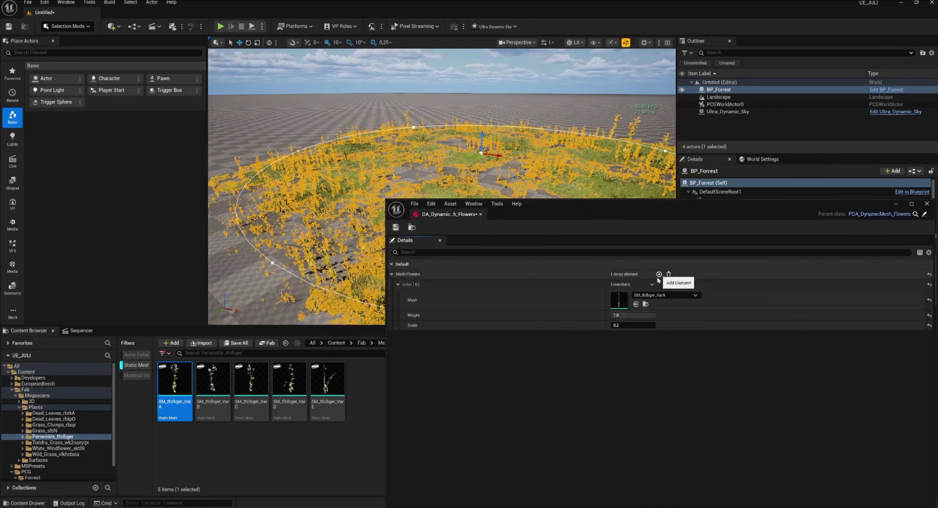
Add Mesh Flowers elements for SM_tfclbger_VarE at scale 0.2 and SM_sktlN_VarA from the White_Windflower_sktlN folder
left_click(658, 274)
left_click_drag(327, 388, 511, 356)
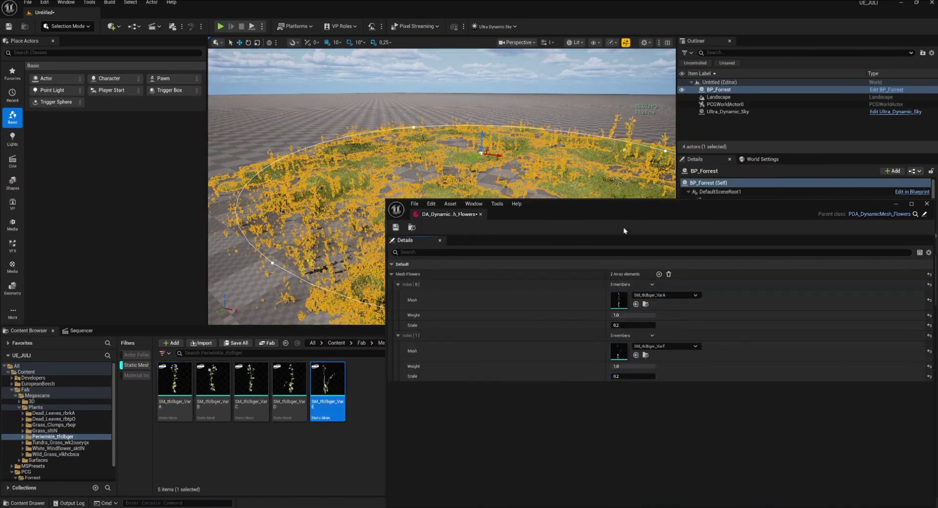
left_click_drag(628, 209, 560, 179)
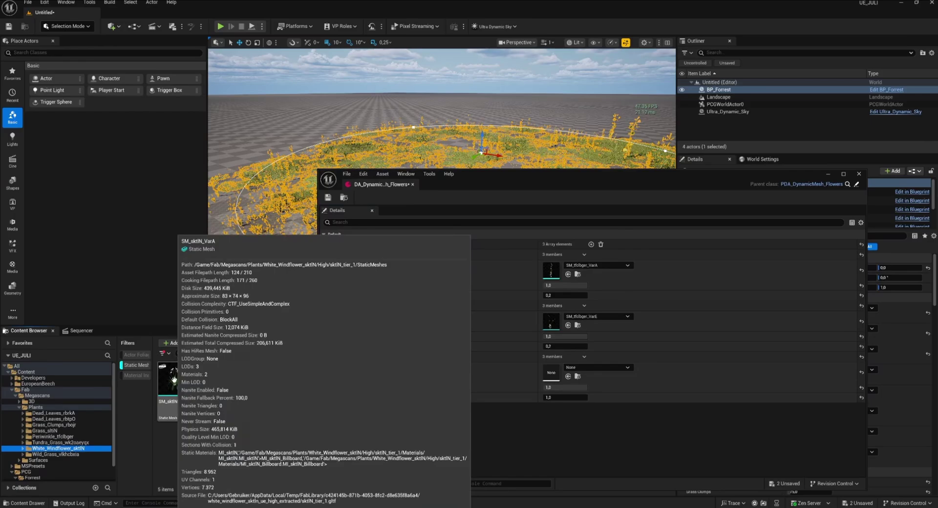
left_click_drag(174, 379, 552, 376)
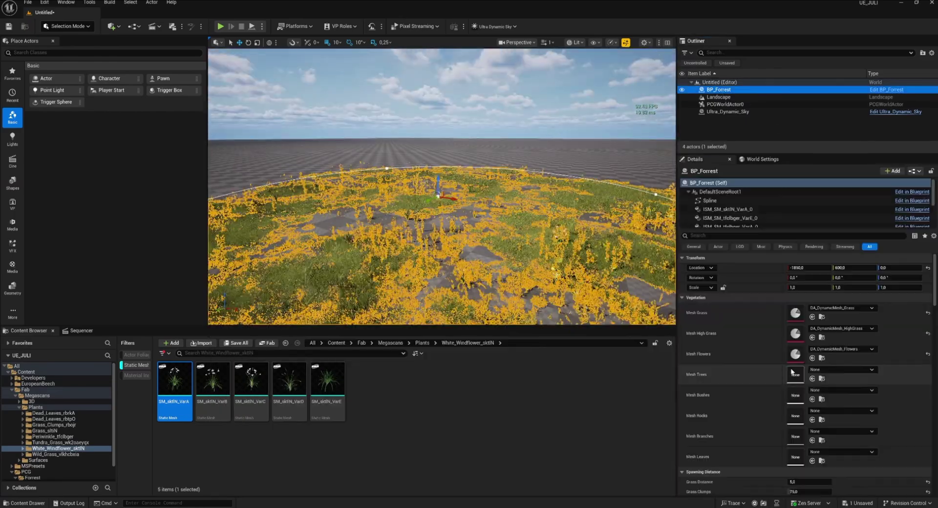
Assign DA_DynamicMesh_Trees as the Mesh Trees of BP_Forrest and try different Tree Seed values
left_click(827, 353)
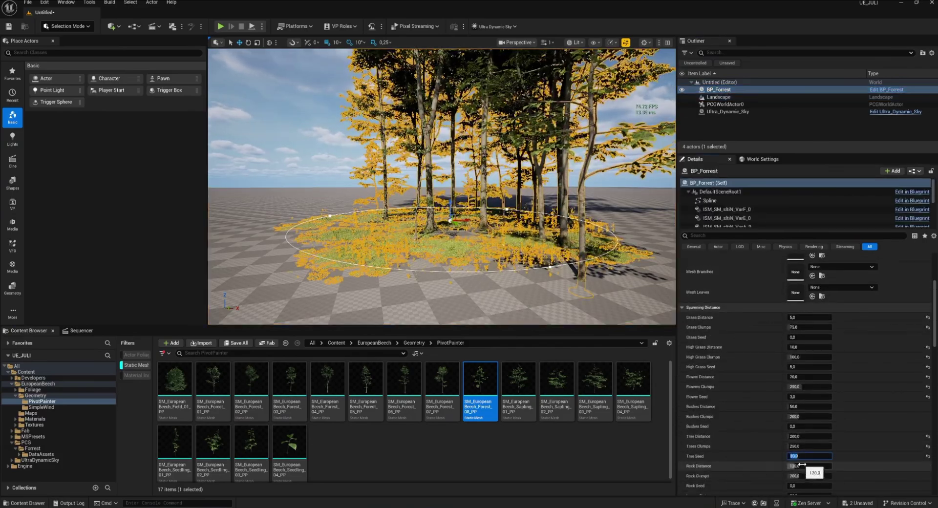
key("Return")
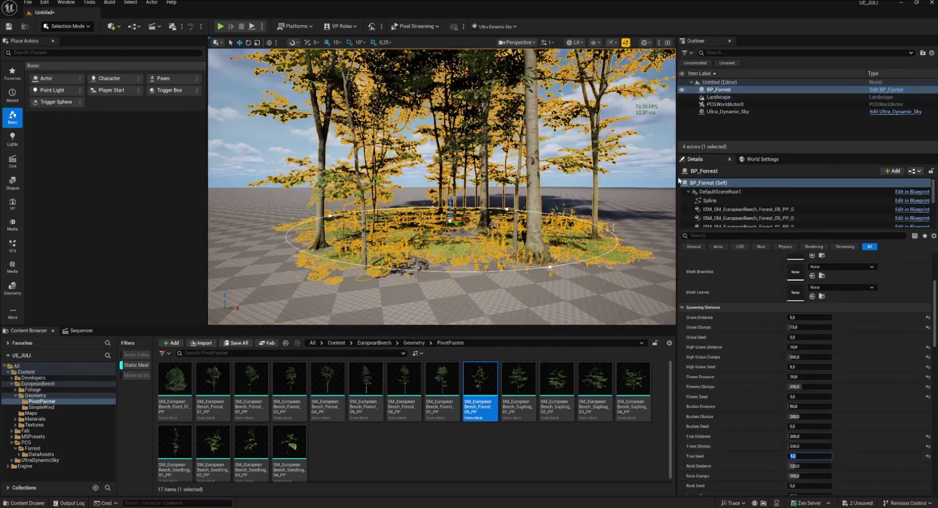
scroll(776, 441, "down", 1)
key("Return")
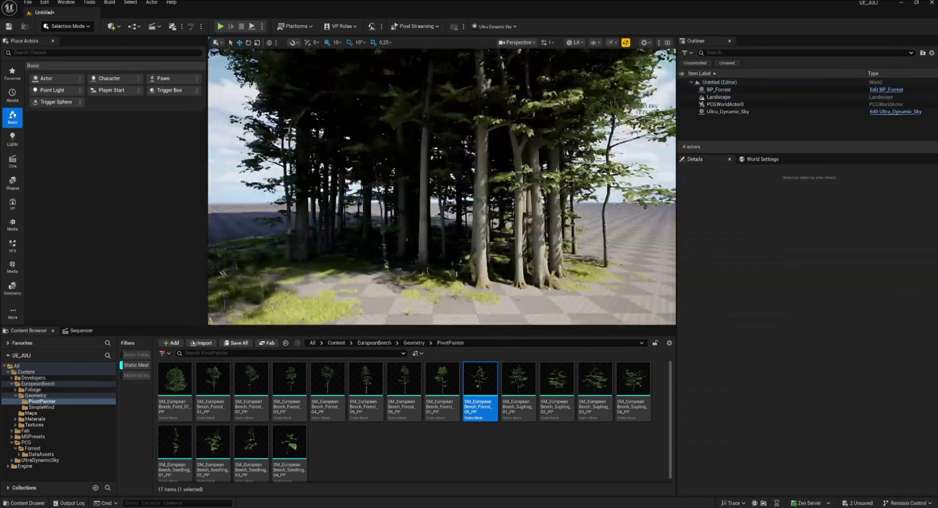
Try a Tree Seed of 6 with a higher Trees Clumps value on BP_Forrest
right_click_drag(442, 195, 494, 196)
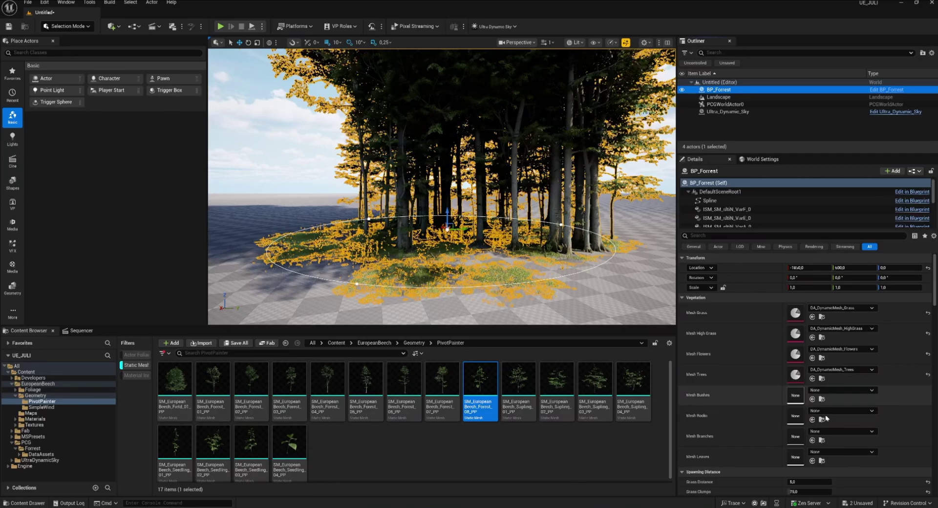
scroll(825, 419, "down", 5)
left_click(800, 421)
type("6")
key("Return")
left_click_drag(799, 411, 812, 411)
left_click(800, 421)
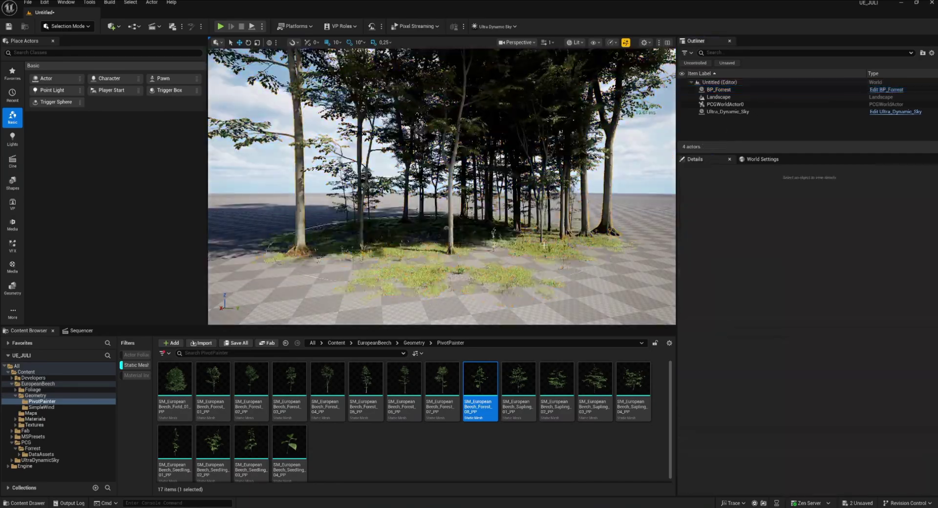
Try a Tree Seed of 10, settle on 12, and set the Trees Clumps of BP_Forrest to 200
mouse_move(543, 246)
right_mouse_down()
mouse_move(576, 246)
mouse_move(543, 246)
right_mouse_up()
scroll(827, 404, "down", 6)
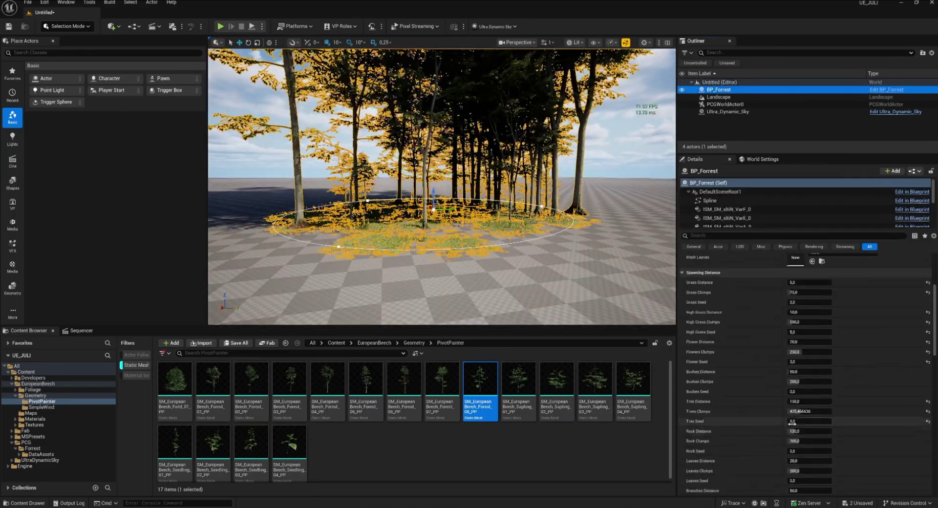
left_click(800, 421)
type("10")
key("Return")
type("12")
key("Return")
left_click(801, 412)
type("200")
key("Return")
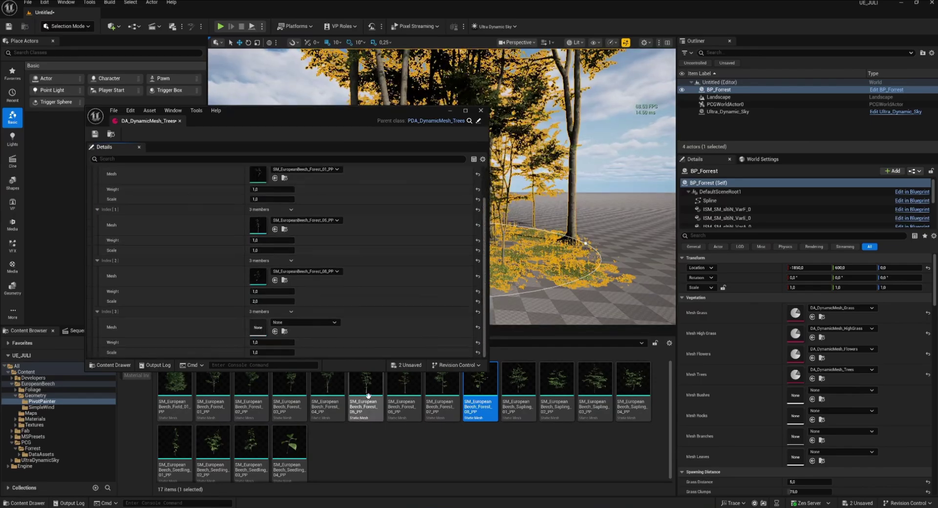
Assign SM_EuropeanBeech_Forest_05_PP to the fourth Mesh Trees element and inspect the forest
left_click(368, 395)
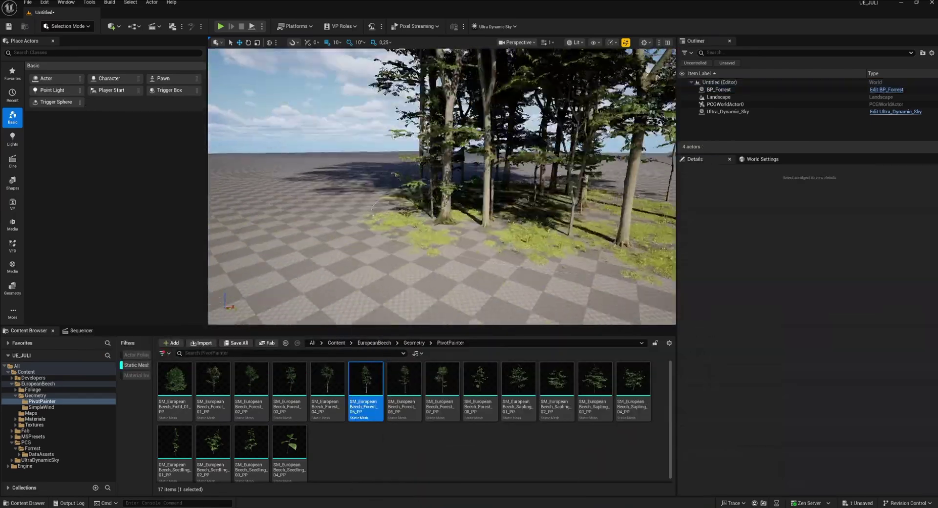
right_click_drag(441, 187, 520, 183)
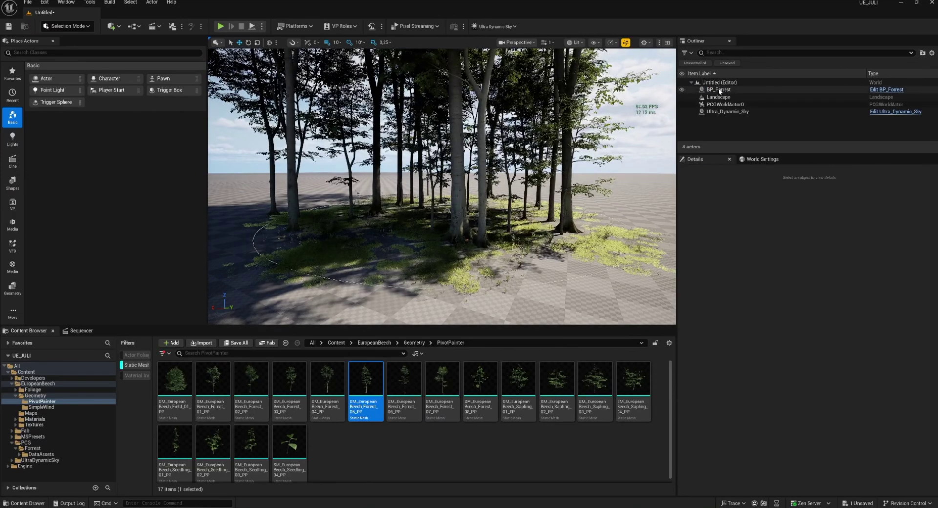
Assign DA_DynamicMesh_Bushes as BP_Forrest's Mesh Bushes, open it and add two array elements
left_click(718, 89)
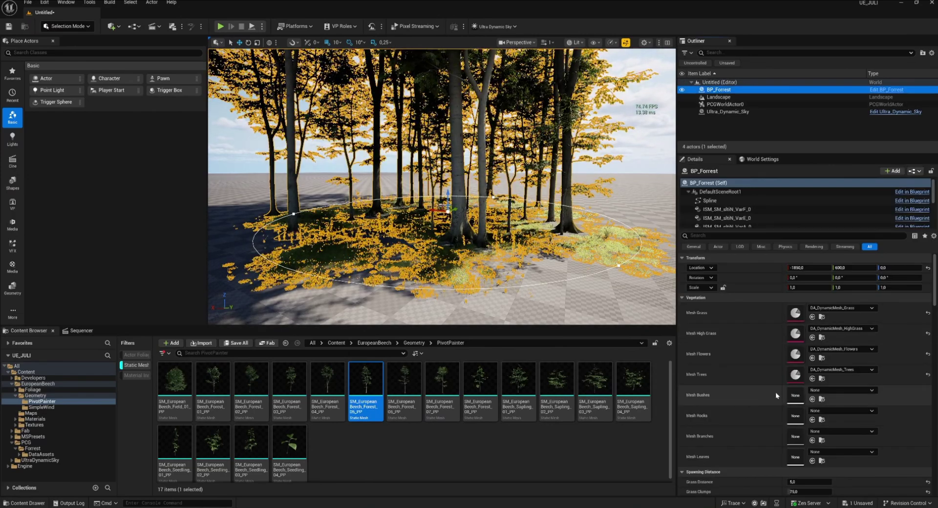
left_click(827, 389)
left_click(850, 301)
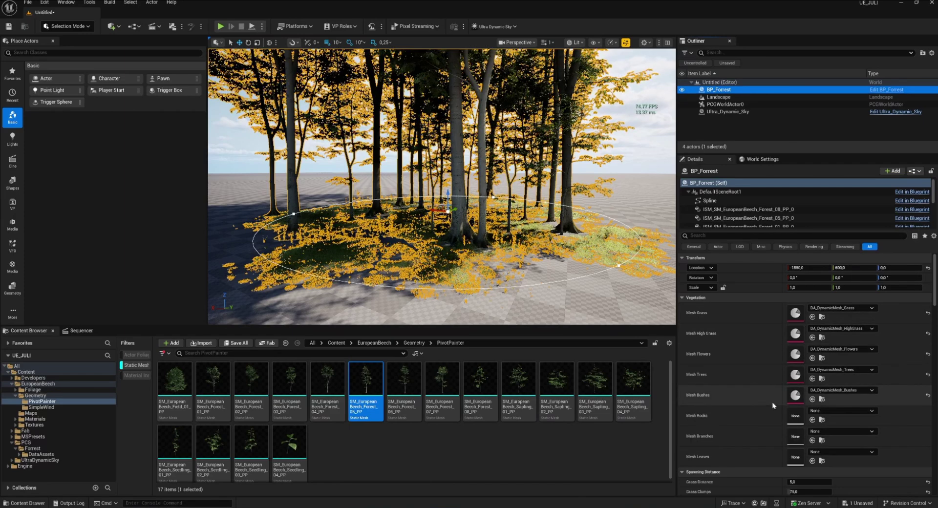
double_click(793, 396)
left_click_drag(309, 130, 229, 108)
left_click(250, 180)
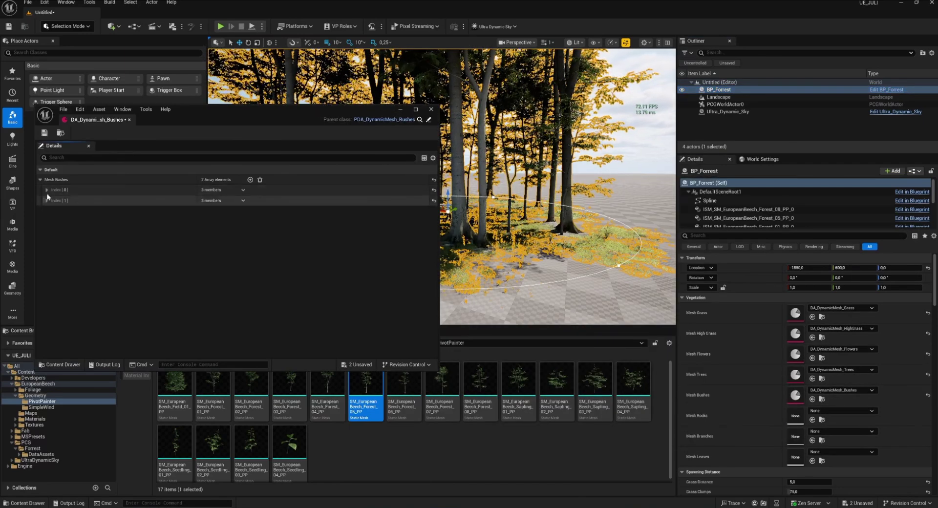
Assign SM_EuropeanBeech_Sapling_02_PP and SM_EuropeanBeech_Sapling_03_PP to the two Mesh Bushes elements, and save and close the asset
left_click(46, 190)
left_click(46, 240)
left_click_drag(556, 383, 210, 205)
left_click_drag(594, 384, 210, 257)
left_click_drag(292, 110, 472, 245)
left_click(224, 269)
left_click(611, 245)
Open DA_DynamicMesh_Trees, set the Scale of its tree elements to 0.6, and save and close it
left_click(585, 283)
right_click_drag(586, 283, 469, 266)
left_click(454, 235)
double_click(795, 374)
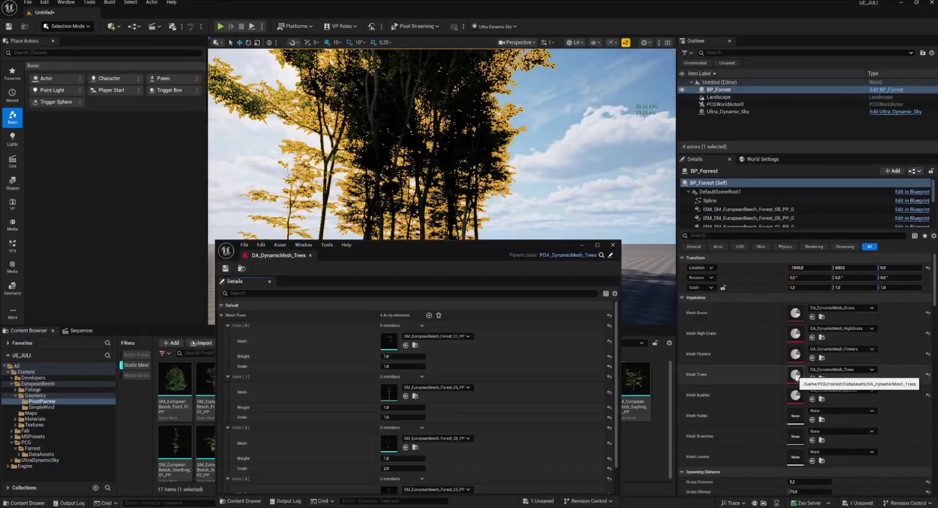
left_click(393, 367)
type("0,5")
key("Return")
scroll(398, 483, "down", 1)
left_click(398, 488)
type("0.6")
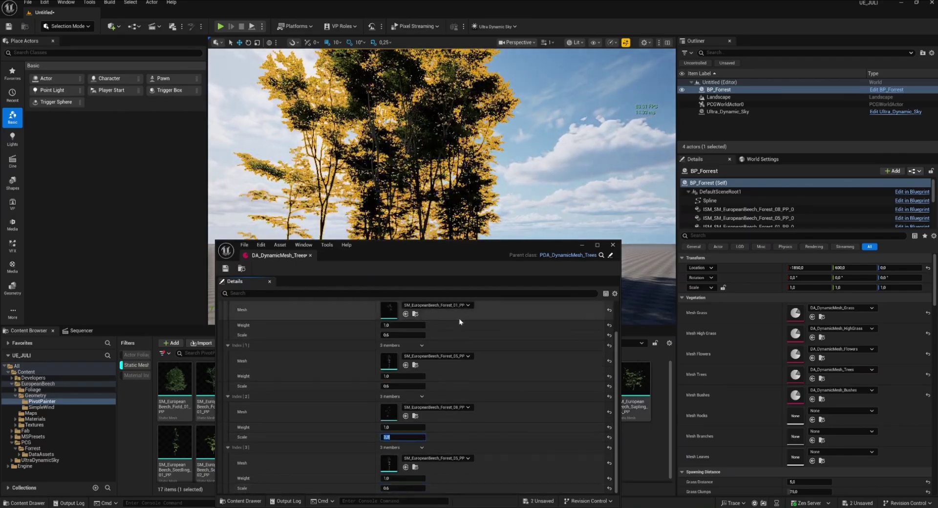
left_click(225, 269)
left_click(612, 245)
Assign DA_DynamicMesh_Rocks as the Mesh Rocks data asset of BP_Forrest
left_click(601, 278)
right_click_drag(537, 220, 522, 244)
left_click(718, 90)
scroll(810, 398, "down", 12)
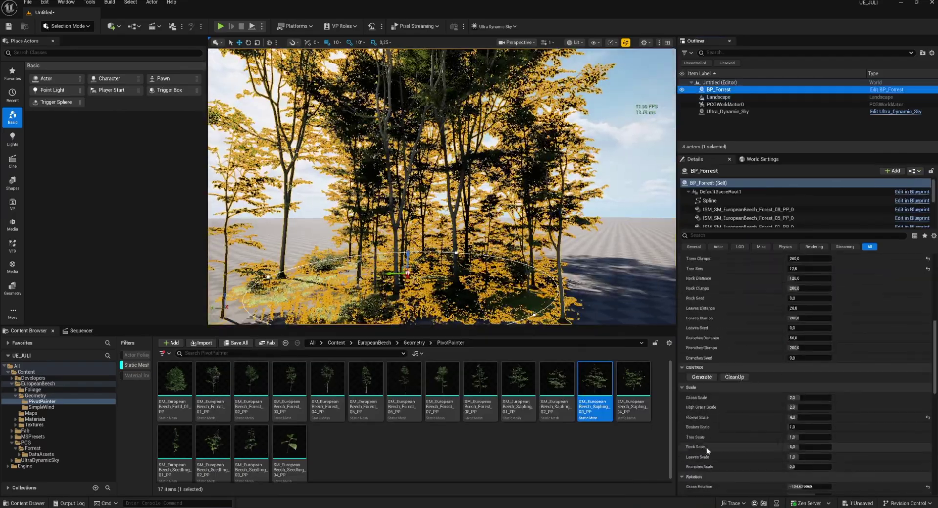
left_click(579, 208)
left_click(578, 209)
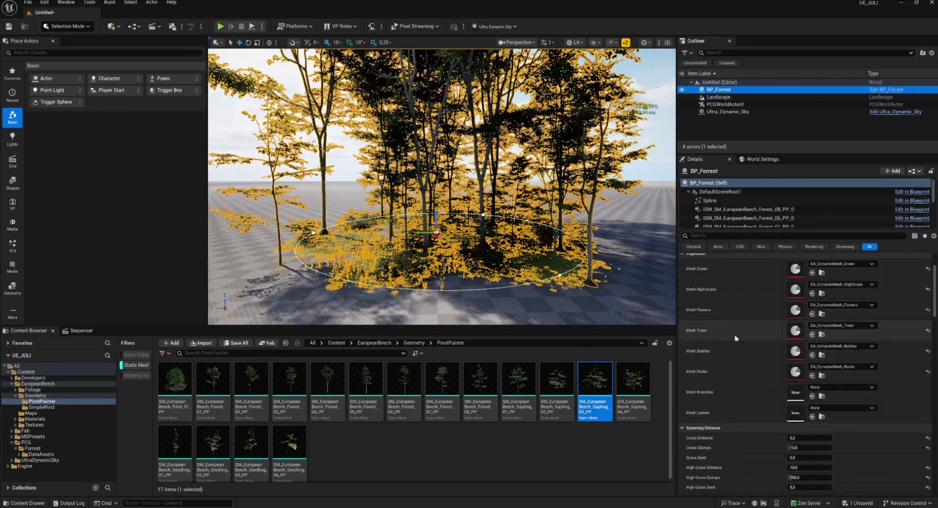
Open DA_DynamicMesh_Rocks, extend its Mesh Rocks array to six expanded elements, and show the Rocks_pdpg7 meshes
left_click(630, 284)
scroll(845, 425, "up", 2)
left_click(718, 90)
double_click(796, 416)
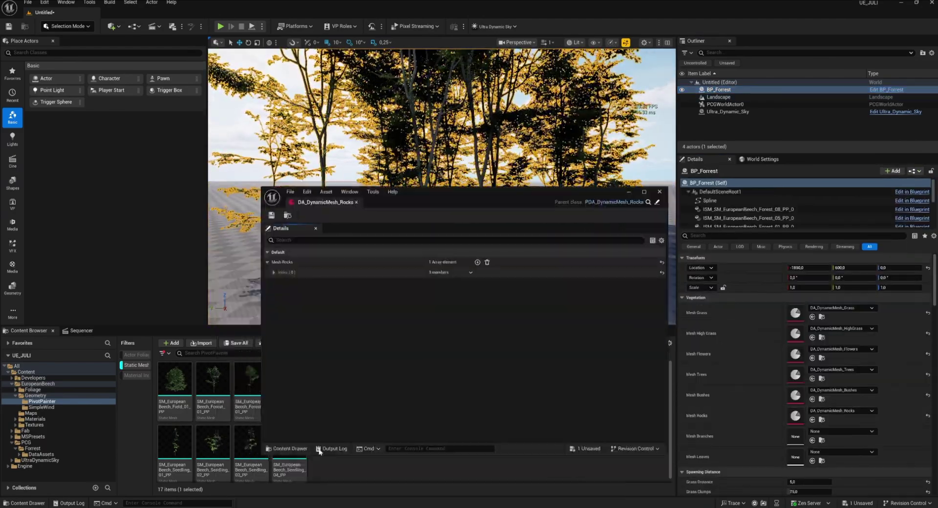
left_click(16, 396)
left_click(46, 430)
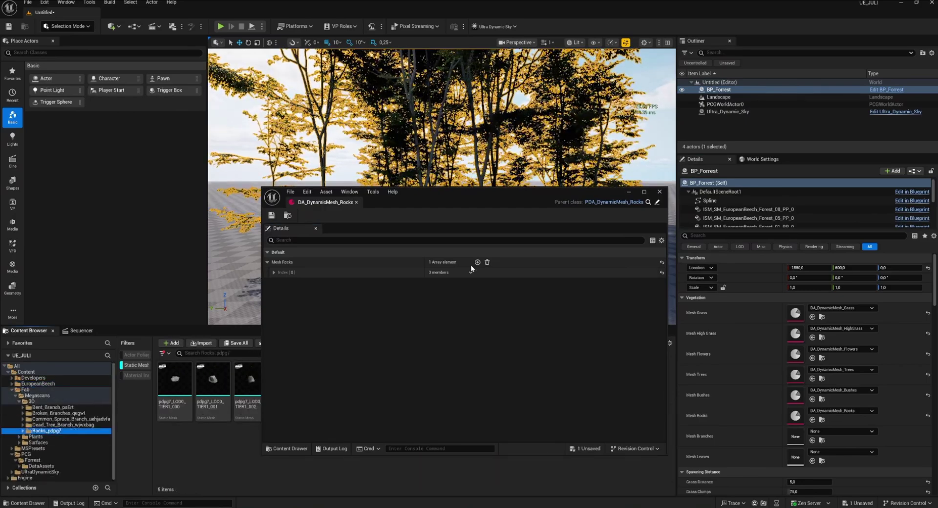
left_click(273, 325)
left_click(274, 315)
left_click(274, 304)
left_click(273, 293)
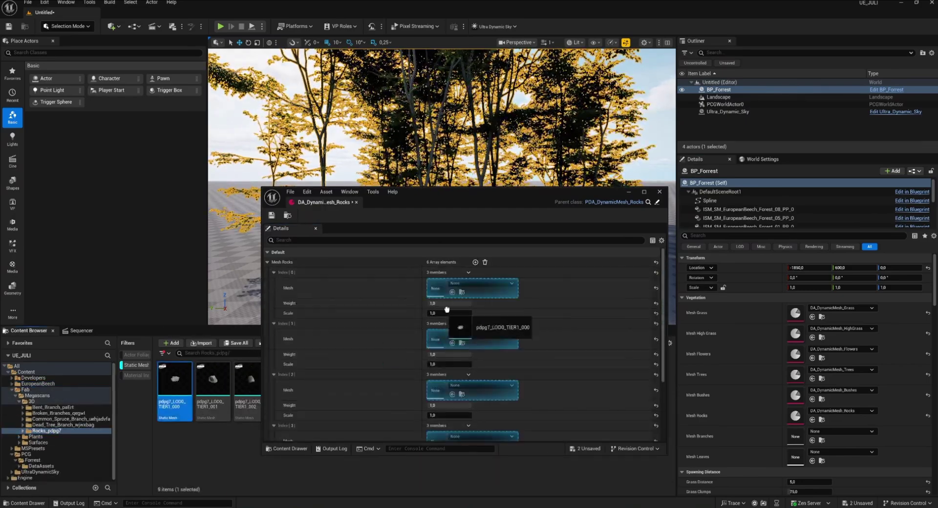
Assign the rock meshes pdpg7_LOD0_TIER1_000 through _005 to the six Mesh Rocks elements, and save and close the asset
left_click_drag(442, 343, 441, 342)
left_click_drag(248, 383, 438, 391)
left_click_drag(438, 203, 536, 110)
left_click_drag(289, 383, 531, 345)
scroll(655, 307, "down", 4)
left_click_drag(465, 348, 540, 316)
left_click(375, 381)
left_click_drag(569, 112, 349, 202)
left_click(149, 212)
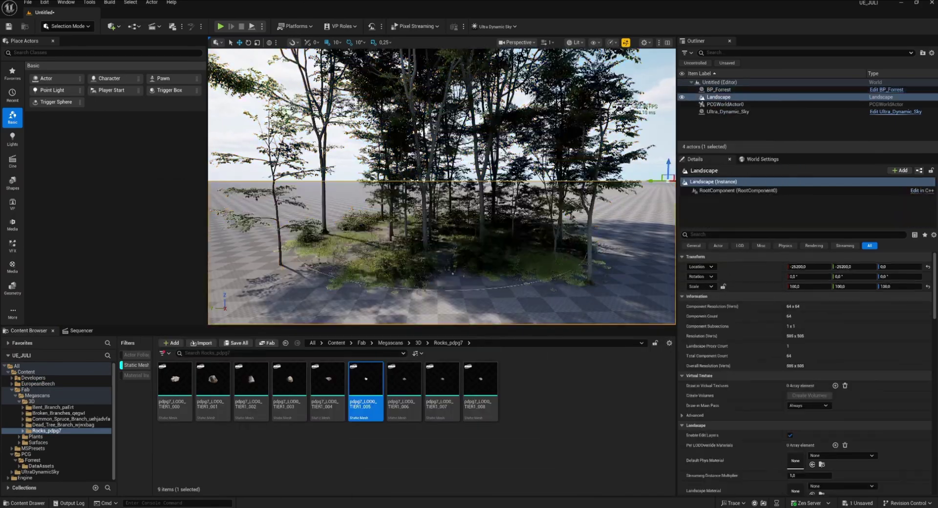
Set the Rock Scale of BP_Forrest to 10 and look over the rocks in the forest
right_click_drag(440, 185, 420, 193)
left_click(718, 90)
scroll(867, 373, "down", 12)
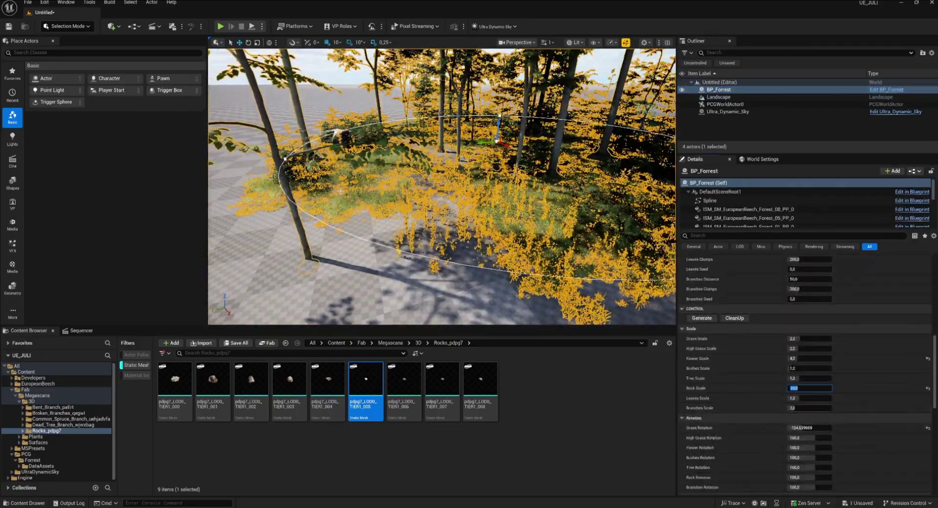
mouse_move(356, 177)
right_mouse_down()
mouse_move(385, 179)
mouse_move(373, 181)
right_mouse_up()
scroll(783, 319, "down", 4)
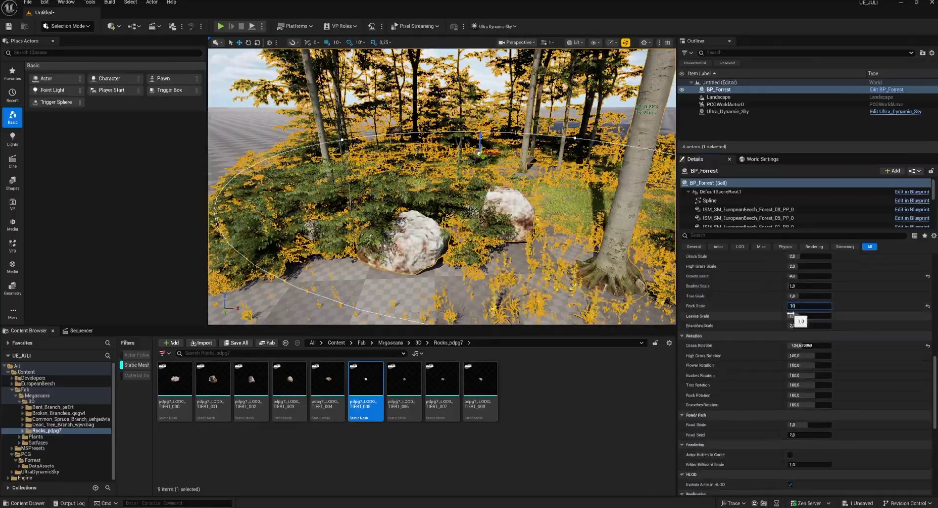
left_click(793, 307)
type("10")
key("Return")
right_click_drag(508, 244, 486, 252)
left_click(519, 265)
Assign DA_DynamicMesh_Branches as BP_Forrest's Mesh Branches, open it and add three array elements
left_click(841, 394)
left_click(862, 304)
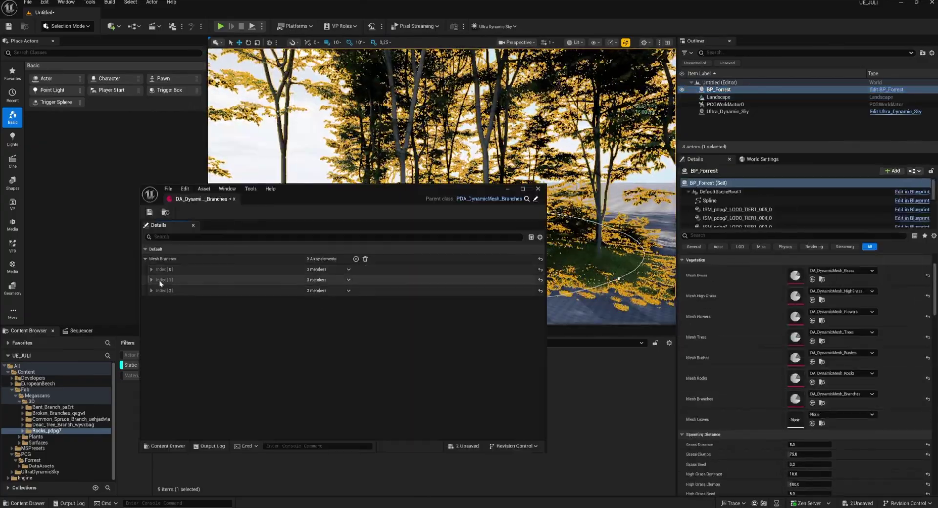
left_click(152, 269)
Assign the Bent Branch, Broken Branches and Common Spruce Branch meshes to the three Mesh Branches elements, and save and close the asset
left_click(67, 407)
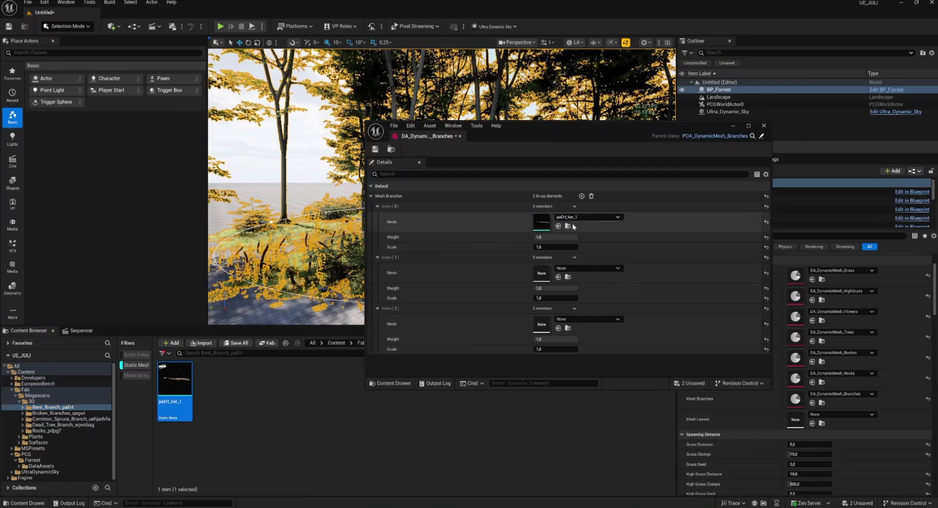
left_click_drag(521, 137, 541, 207)
left_click(569, 307)
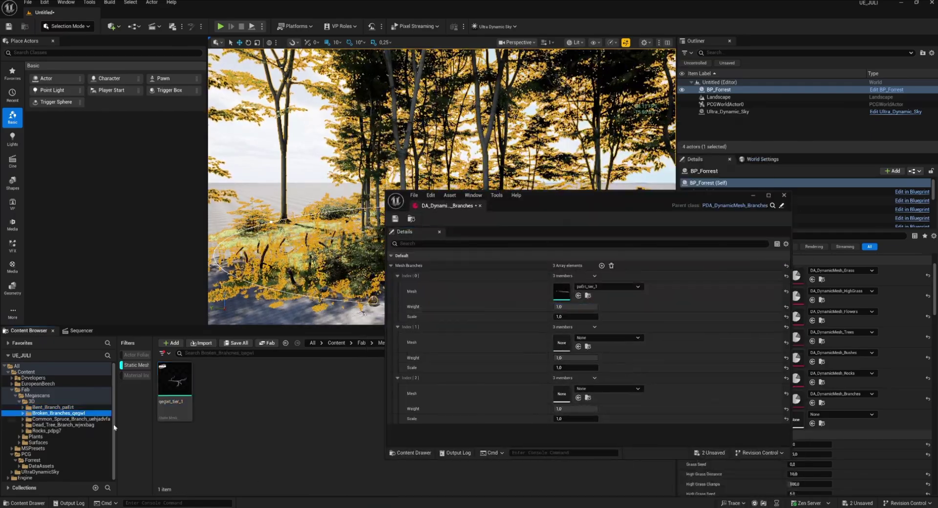
left_click_drag(176, 385, 561, 342)
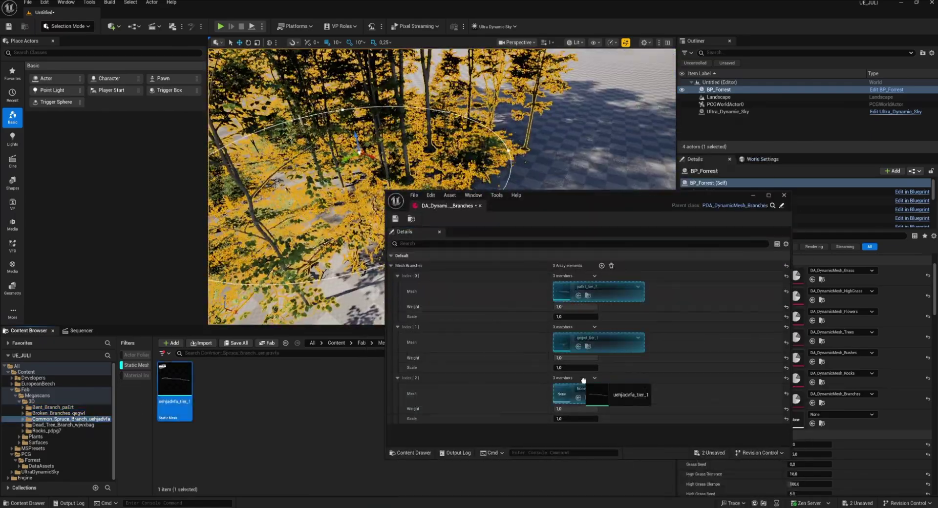
left_click_drag(564, 386, 564, 388)
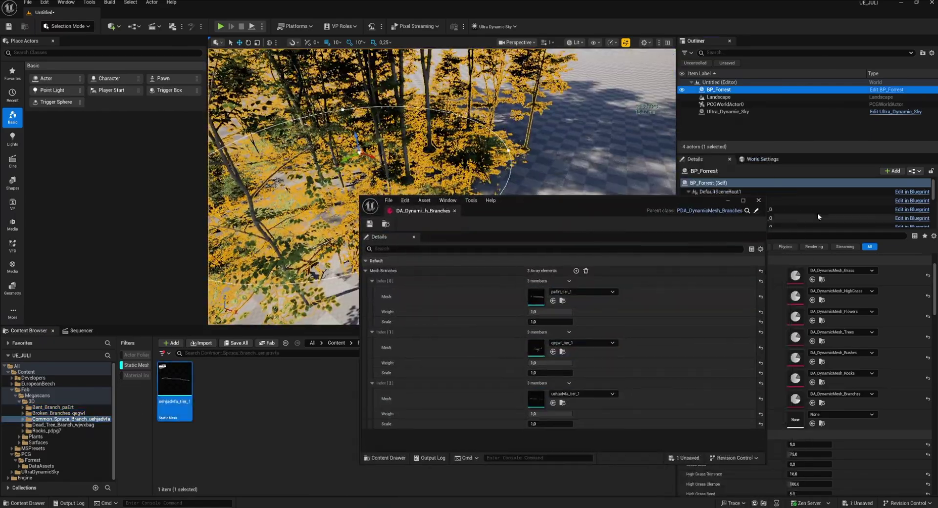
left_click(746, 198)
Adjust the Branches Scale of BP_Forrest
scroll(787, 477, "down", 8)
right_click_drag(562, 273, 489, 264)
left_click(488, 274)
left_click(719, 90)
scroll(797, 434, "down", 2)
left_click(799, 382)
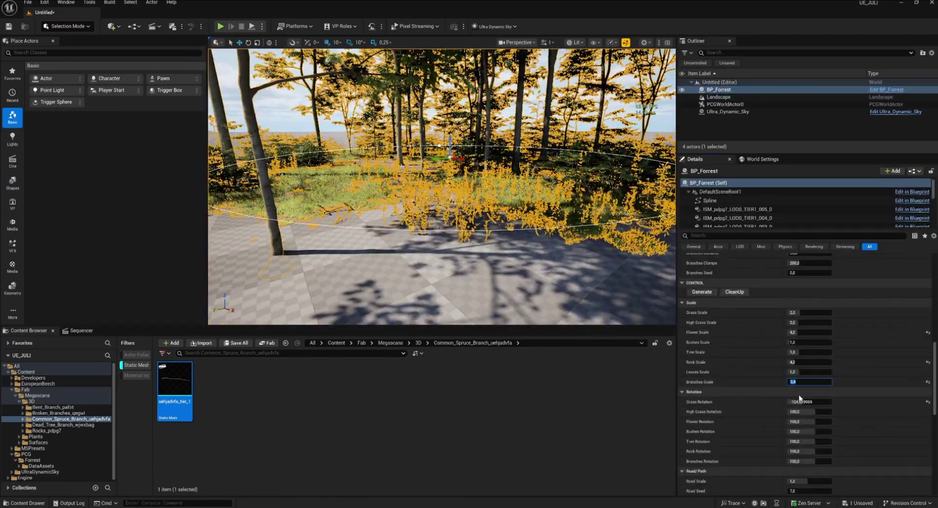
left_click(752, 129)
Set the Bushes Distance of BP_Forrest to 200 and inspect the spacing of the bushes
left_click(718, 90)
scroll(814, 450, "down", 5)
left_click(796, 360)
type("200")
key("Return")
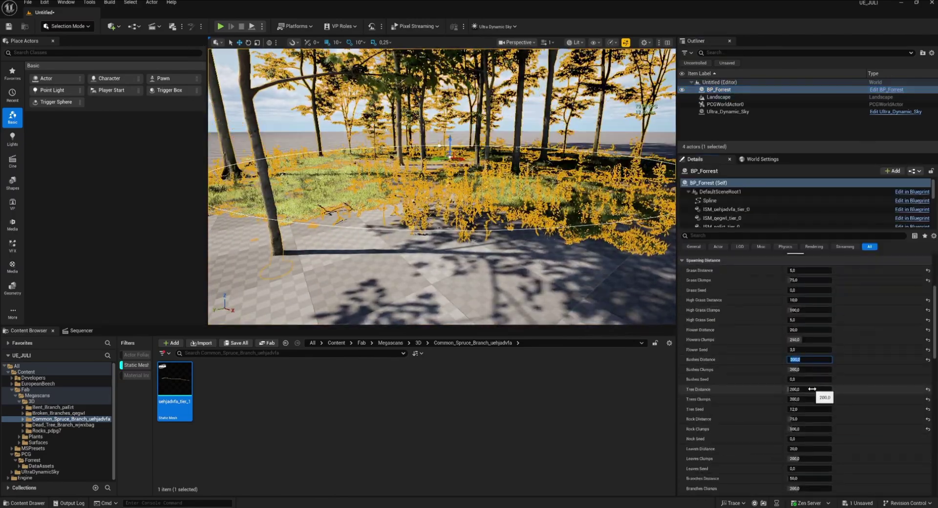
scroll(782, 410, "down", 2)
left_click(380, 234)
right_click_drag(380, 235, 420, 245)
Assign DA_DynamicMesh_Leaves as the Mesh Leaves data asset of BP_Forrest
left_click(718, 90)
scroll(787, 467, "down", 5)
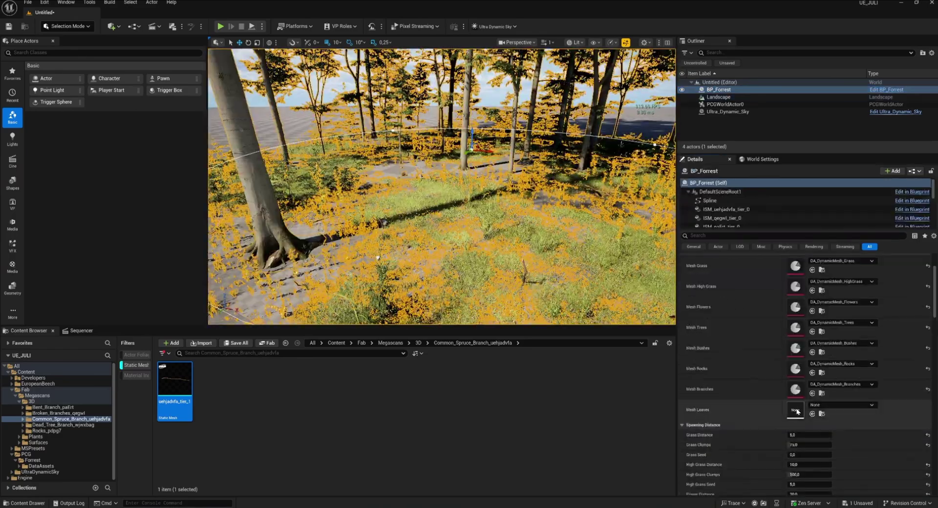
left_click(840, 404)
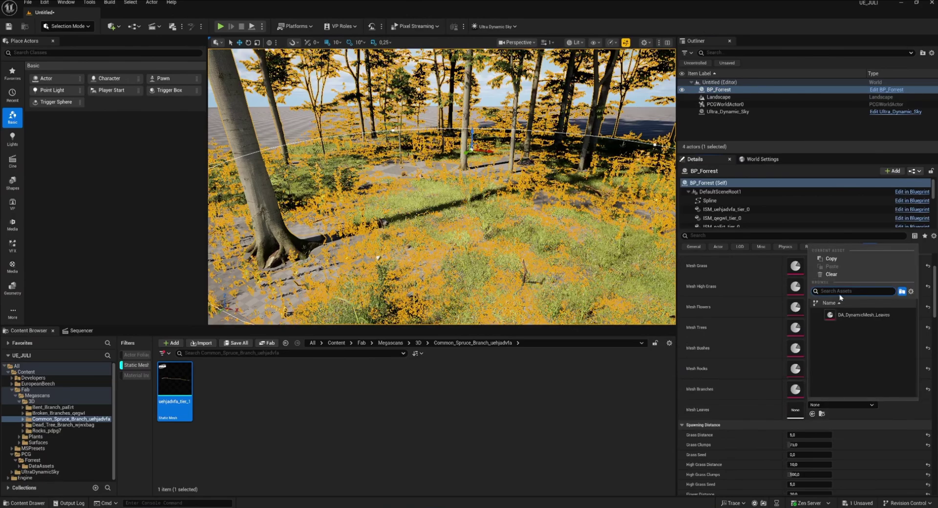
left_click(852, 315)
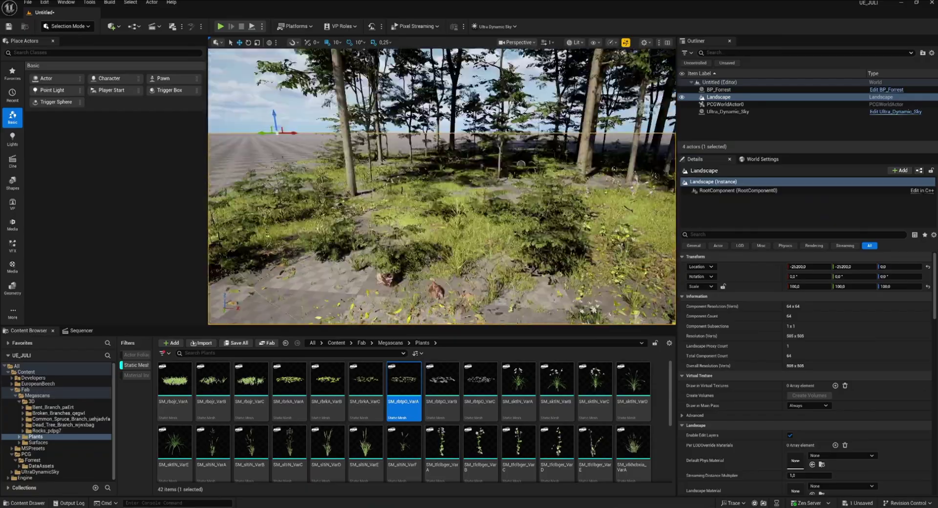
Enlarge the forest area by moving the spline points of BP_Forrest outward
right_click_drag(442, 186, 454, 229)
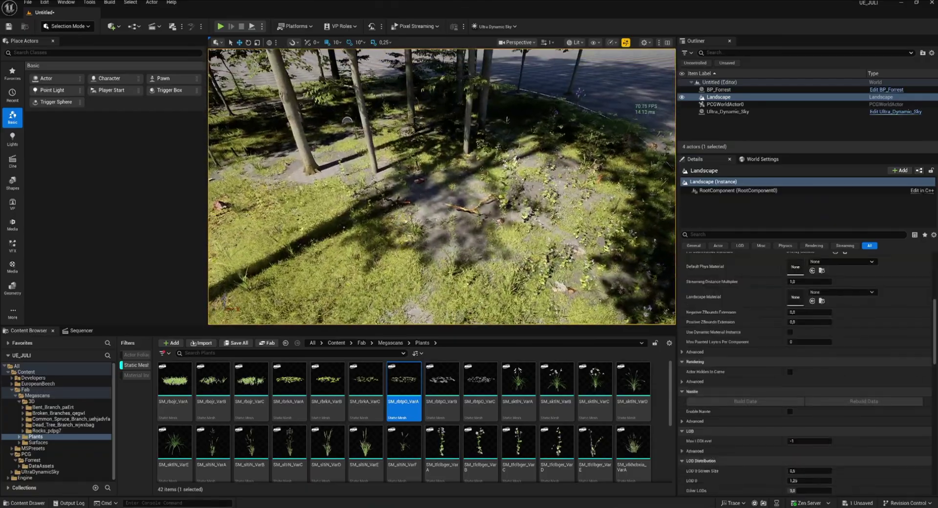
right_click_drag(442, 186, 481, 157)
key("w")
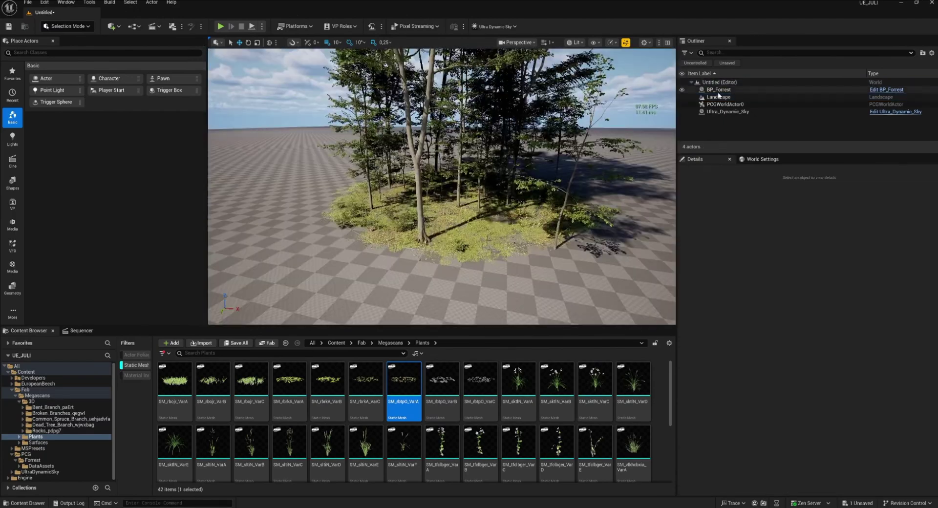
left_click(718, 91)
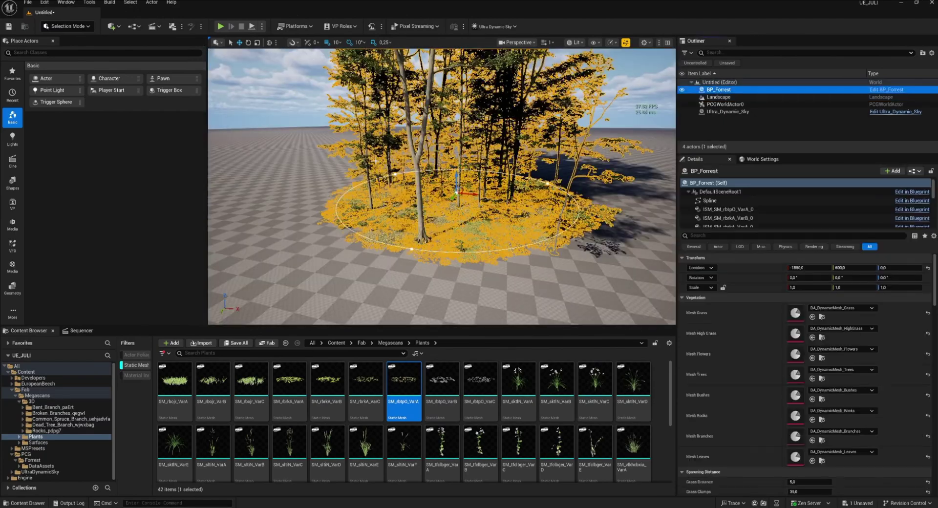
left_click(413, 249)
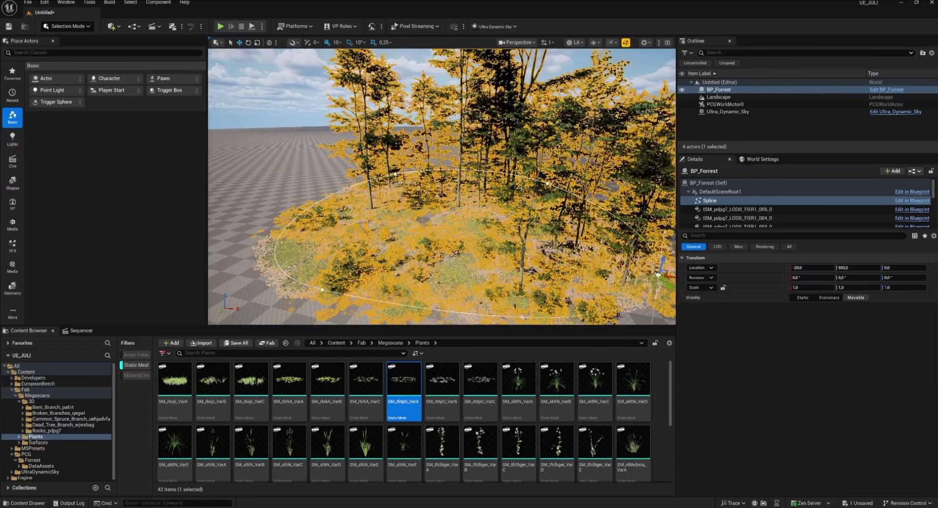
mouse_move(442, 186)
right_mouse_down()
mouse_move(494, 190)
mouse_move(432, 166)
mouse_move(436, 196)
right_mouse_up()
key("w")
left_click(604, 220)
mouse_move(603, 220)
right_mouse_down()
mouse_move(610, 249)
mouse_move(605, 205)
mouse_move(608, 215)
right_mouse_up()
key("w")
right_click_drag(432, 201, 432, 207)
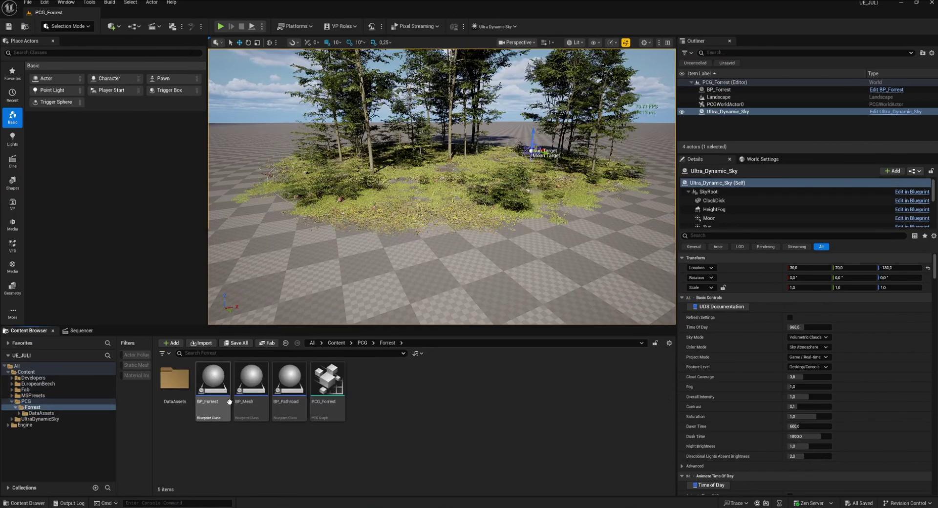
Place a BP_Mesh actor on the grass in the front part of the forest
key("w")
right_click_drag(441, 187, 432, 220)
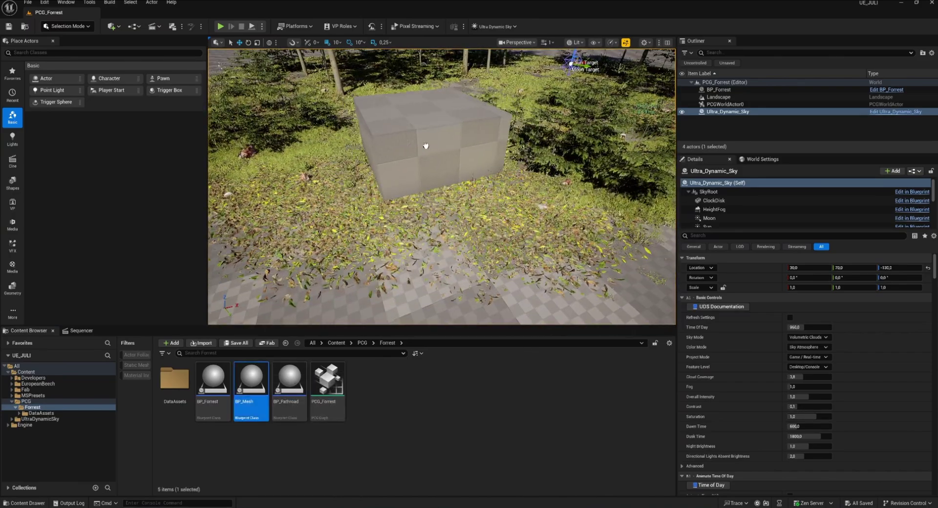
left_click_drag(425, 145, 424, 158)
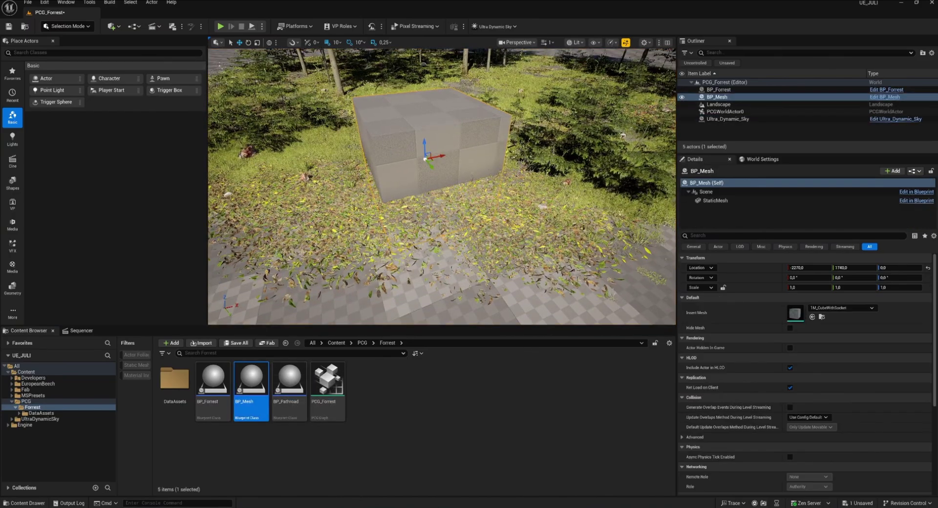
Turn on Hide Mesh for BP_Mesh to view the clearing it cuts, and show the mesh again
left_click(789, 327)
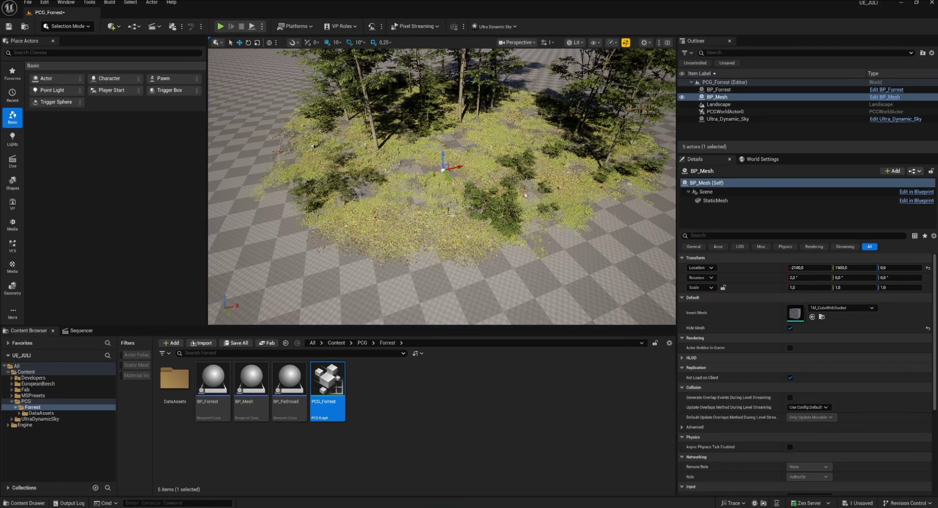
right_click_drag(446, 221, 432, 186)
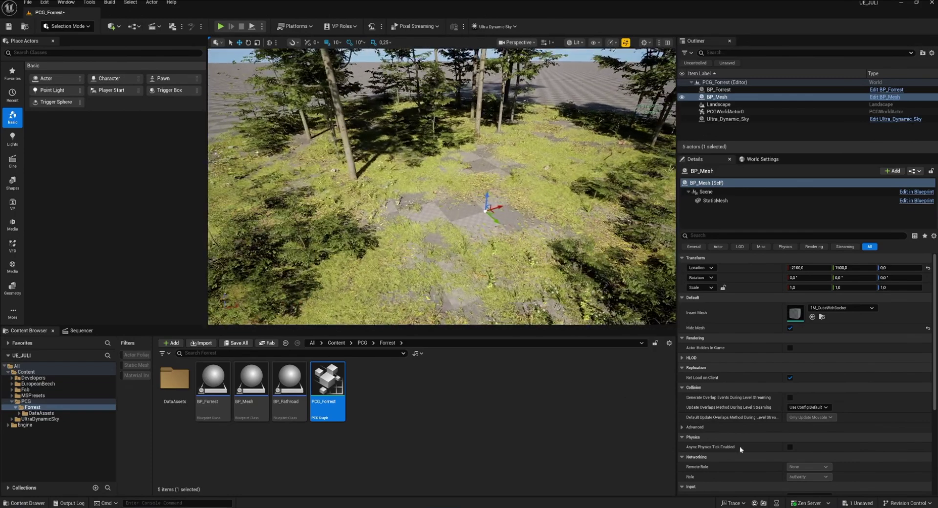
left_click(789, 327)
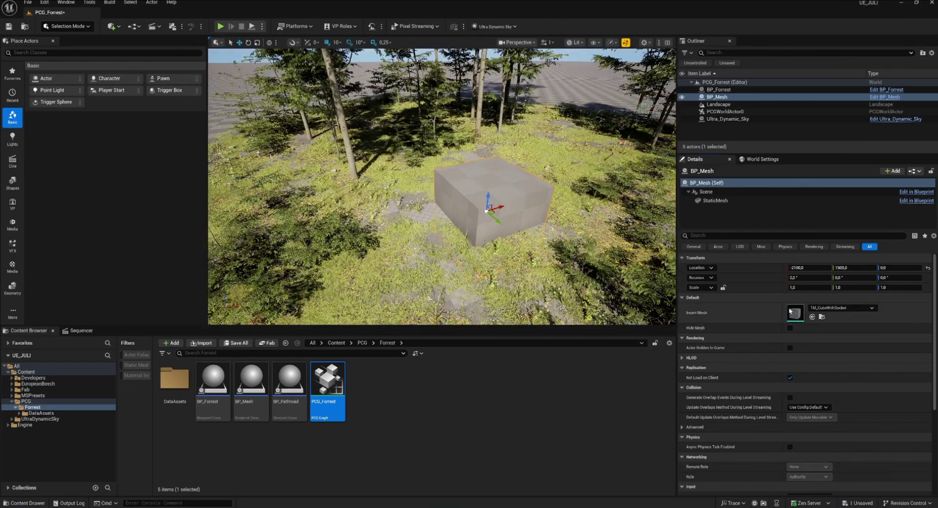
Try Cone as BP_Mesh's Insert Mesh, replace it with the mossy gravestone wjuvdewqx_tier_1, and move the actor toward the trees
left_click(840, 308)
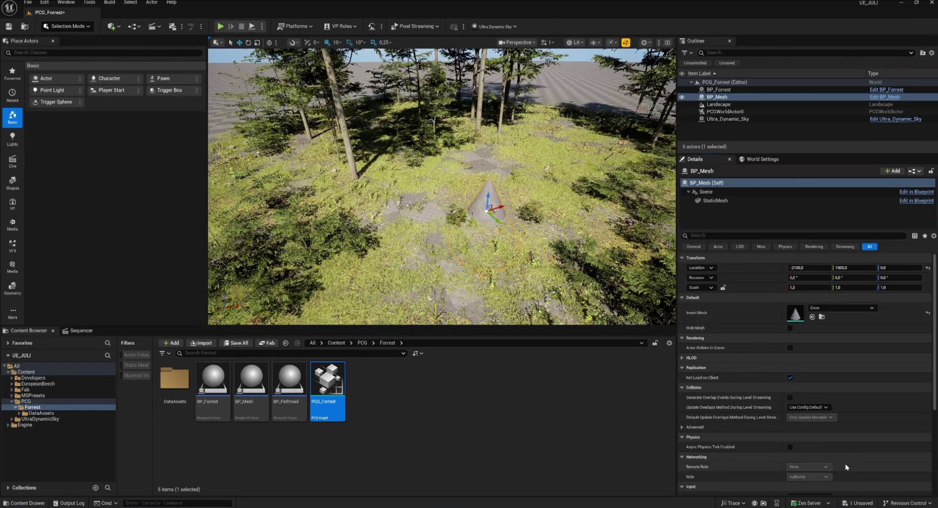
left_click_drag(488, 195, 377, 153)
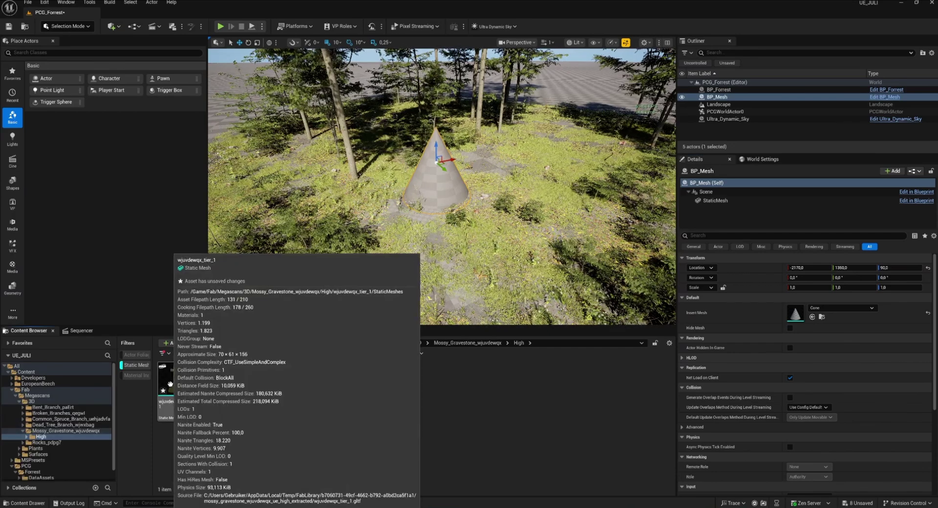
left_click_drag(170, 384, 794, 315)
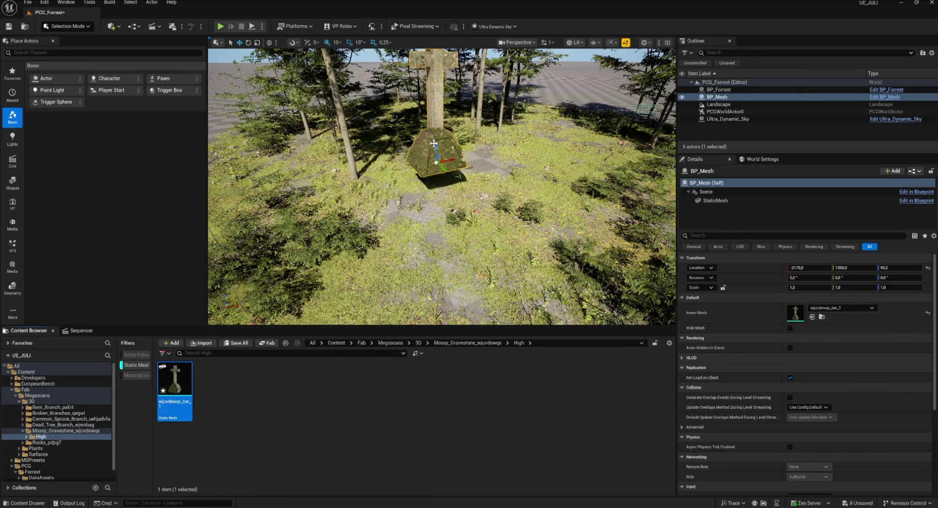
left_click_drag(433, 143, 360, 166)
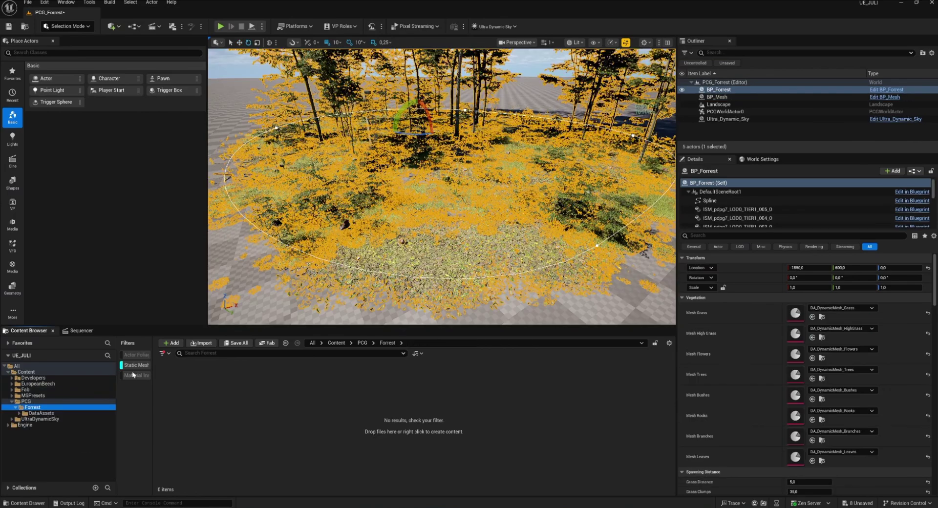
Place a BP_Pathroad actor at the forest's front edge and select the far end point of its spline
left_click(135, 366)
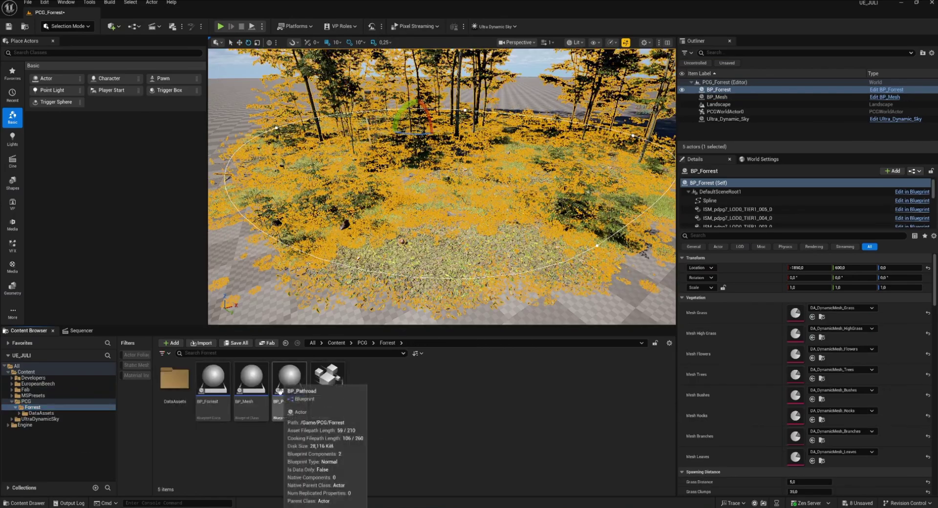
left_click_drag(290, 386, 374, 325)
left_click(427, 203)
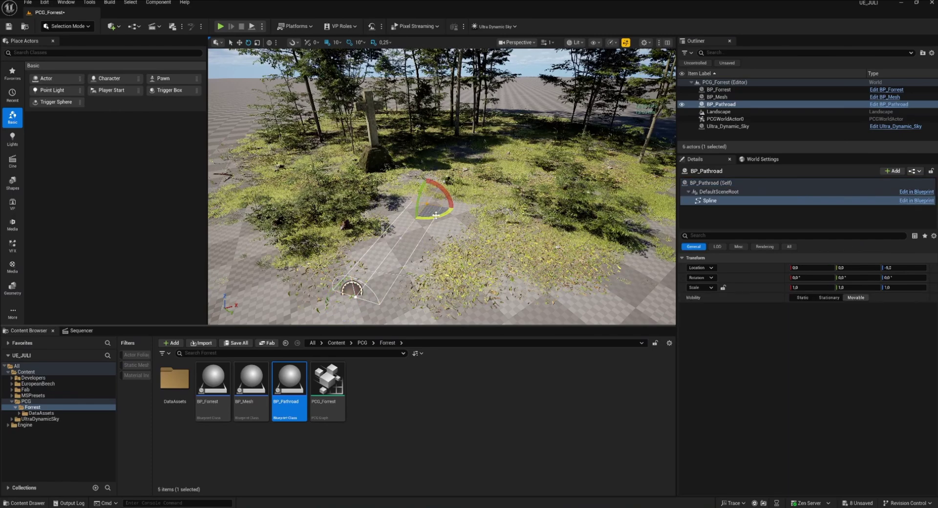
Extend the BP_Pathroad spline with additional points through the forest and bend it into a curved path past the gravestone
key("w")
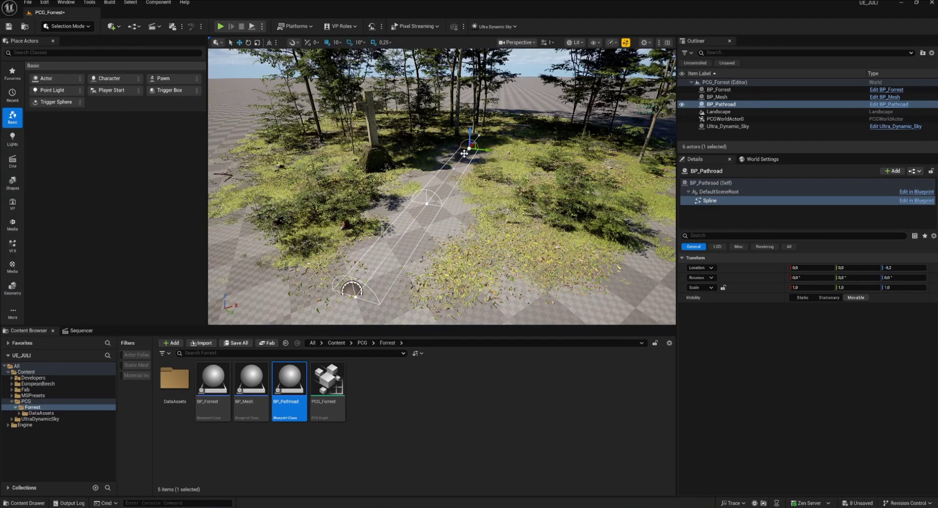
left_click_drag(481, 147, 485, 148)
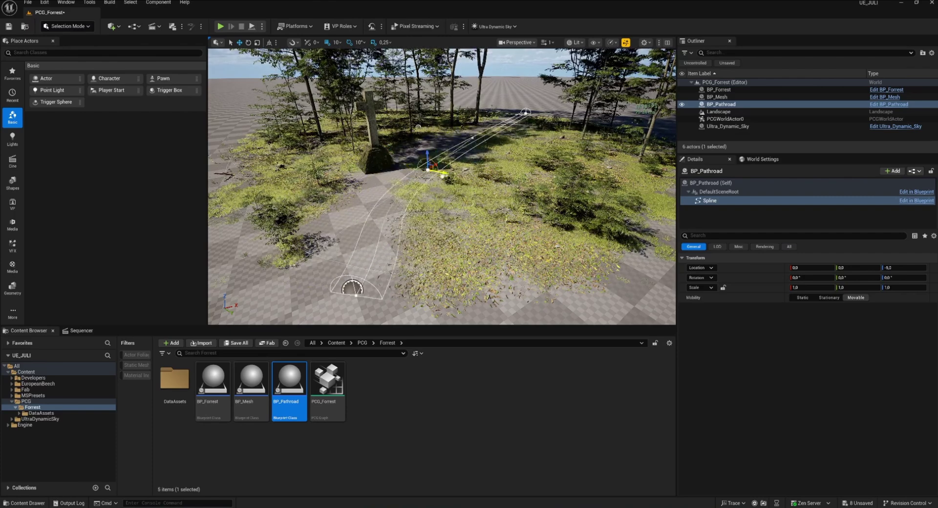
left_click_drag(522, 201, 527, 187)
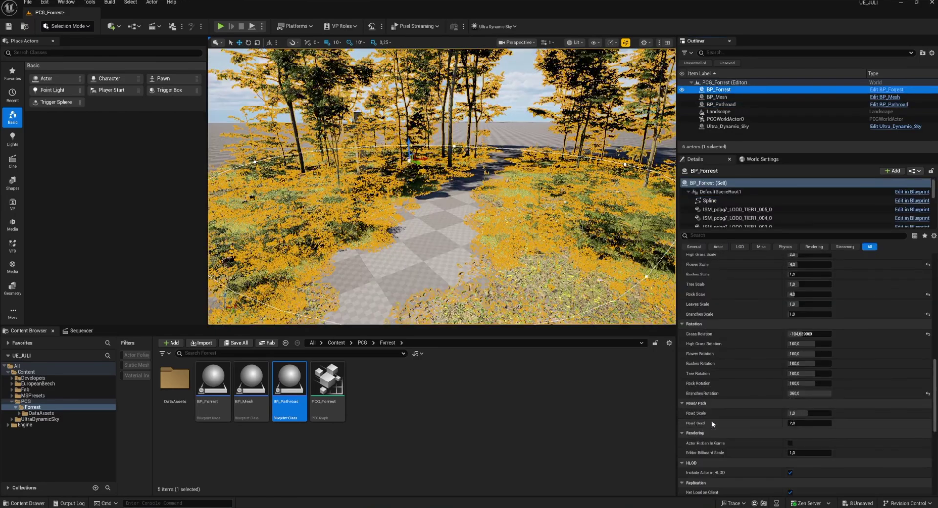
Increase the forest's Road Seed to vary the path edges, set Road Scale to 0.4, and deselect the actor
left_click_drag(796, 423, 803, 438)
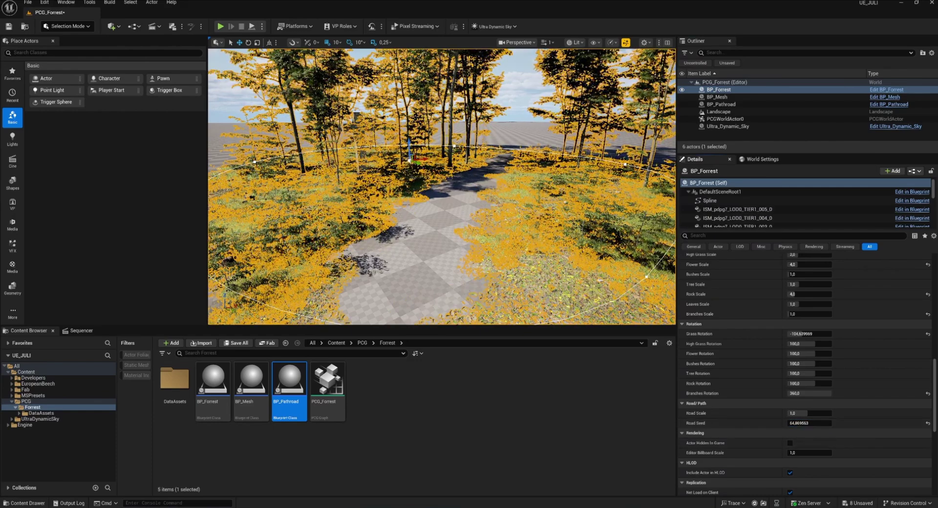
left_click(797, 414)
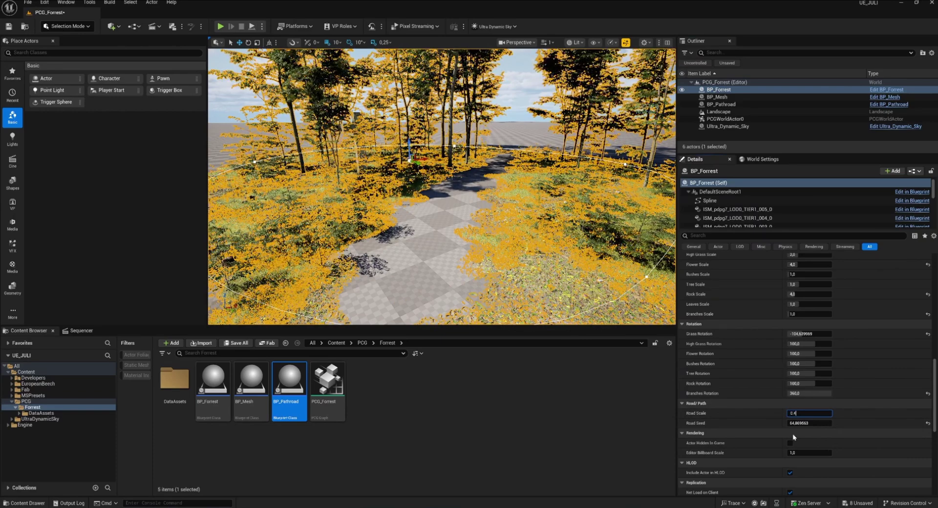
type("0.4")
key("Return")
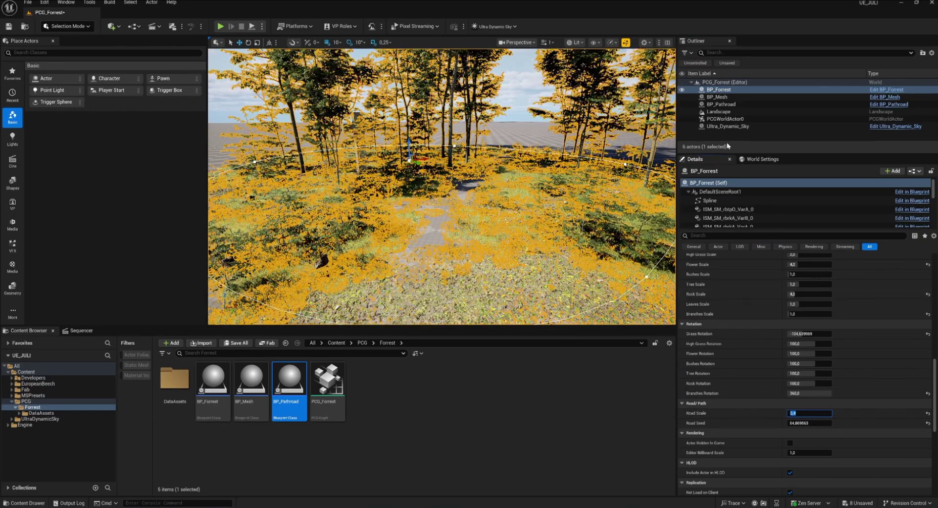
left_click(726, 139)
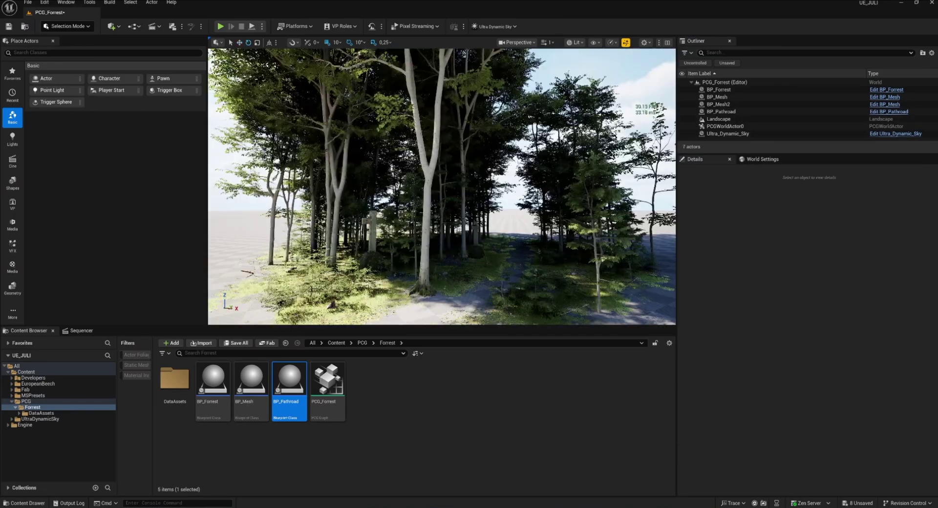
Set the Time Of Day of Ultra_Dynamic_Sky to about 1439 to adjust the light falling into the forest
mouse_move(442, 186)
right_mouse_down()
mouse_move(444, 171)
mouse_move(442, 186)
right_mouse_up()
key("w")
left_click(721, 134)
left_click_drag(804, 327, 832, 327)
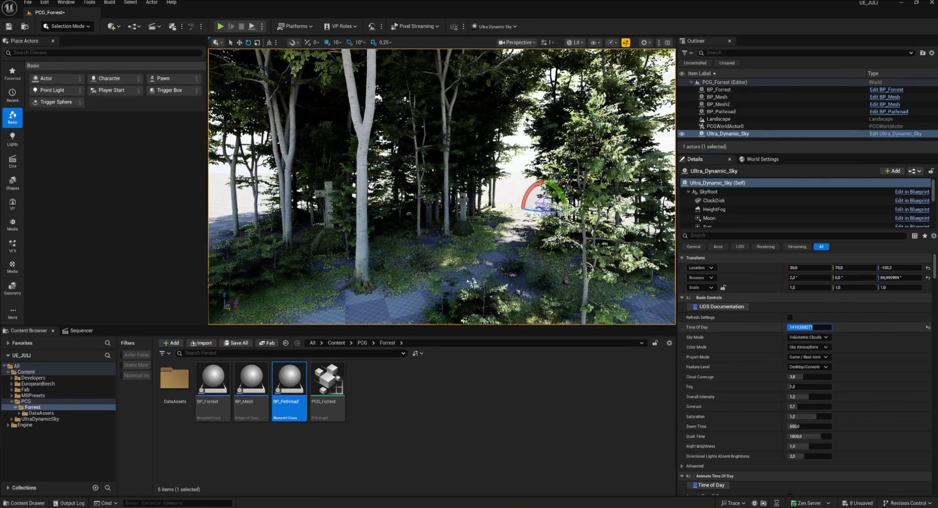
left_click_drag(813, 327, 813, 327)
left_click_drag(805, 378, 820, 376)
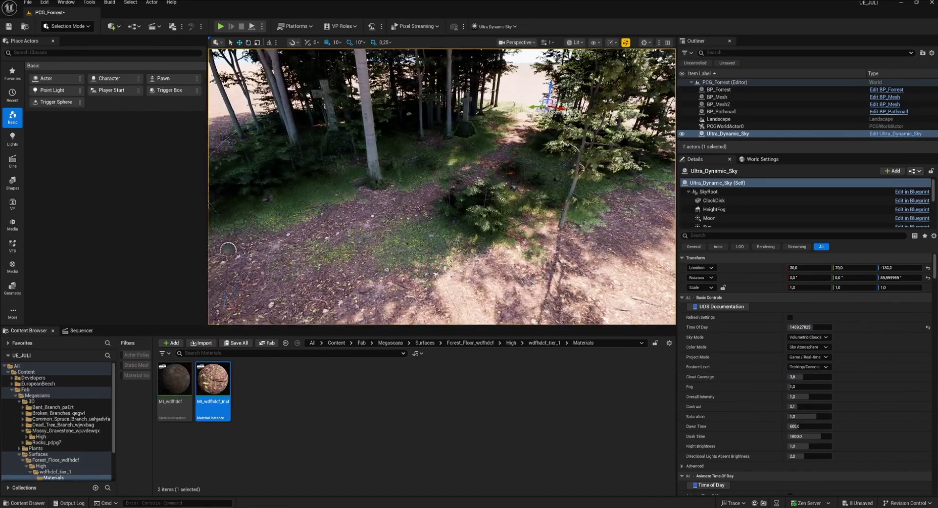
Delete the BP_Mesh and BP_Pathroad actors from the level
right_click_drag(442, 187, 442, 147)
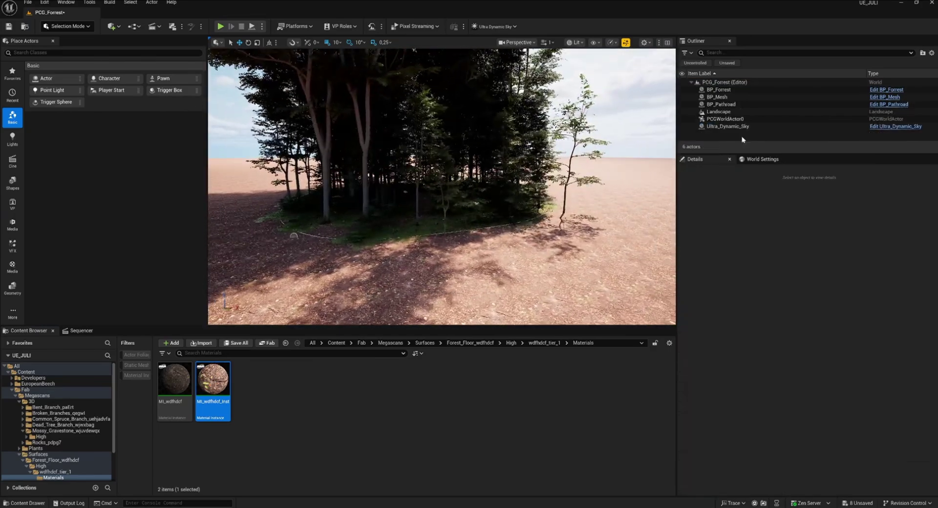
left_click(726, 97)
key("Delete")
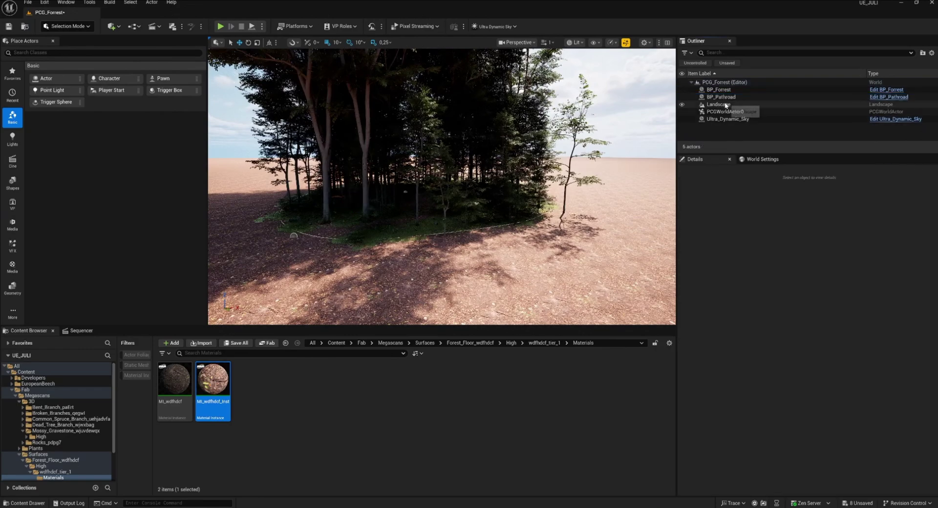
left_click(725, 97)
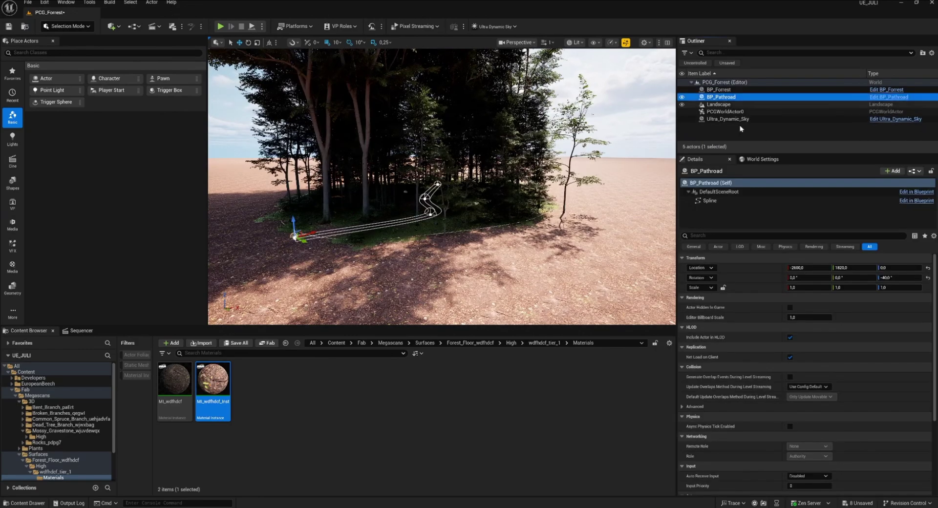
right_click_drag(420, 272, 427, 293)
key("w")
left_click(724, 98)
key("Delete")
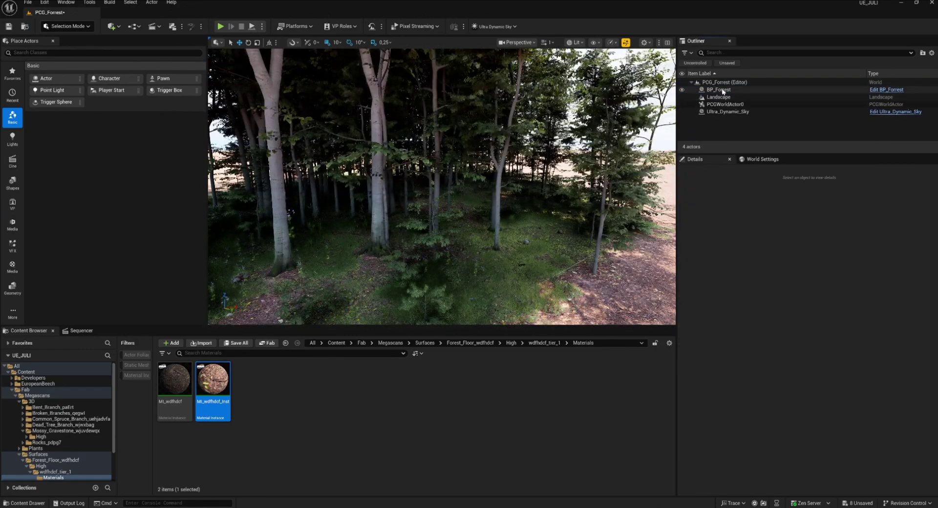
Delete the BP_Forrest actor from the level
left_click(722, 89)
left_click(802, 117)
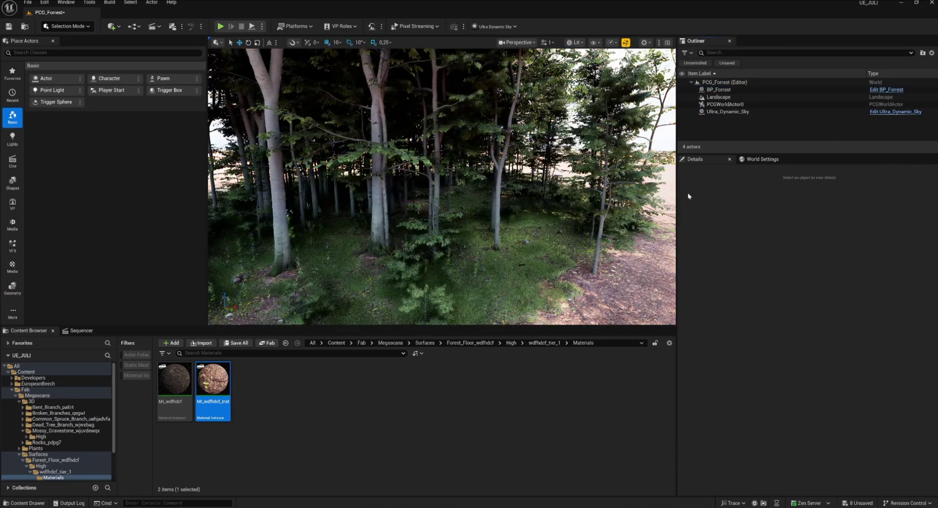
left_click(719, 90)
key("Delete")
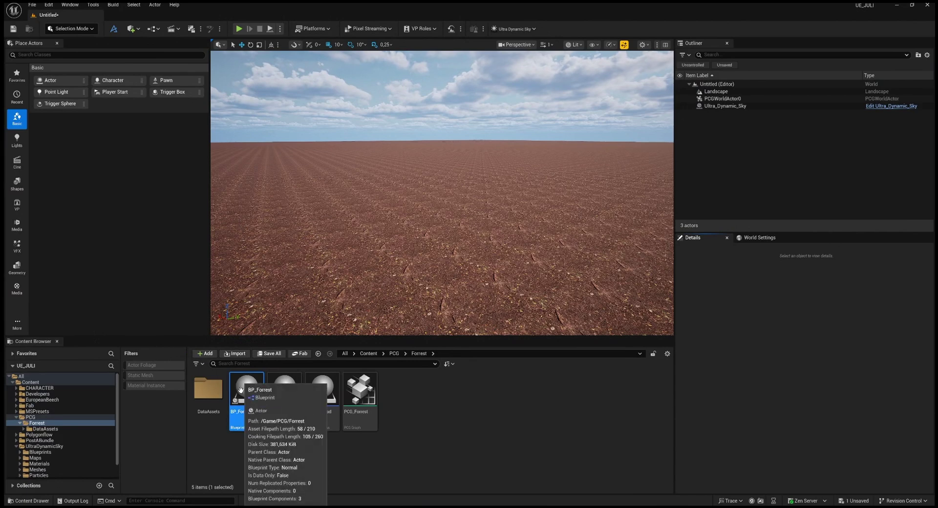
Place a BP_Forrest actor on the empty landscape and assign DA_DynamicMesh_Grass as its Mesh Grass
left_click_drag(247, 391, 407, 235)
left_click_drag(438, 180, 441, 198)
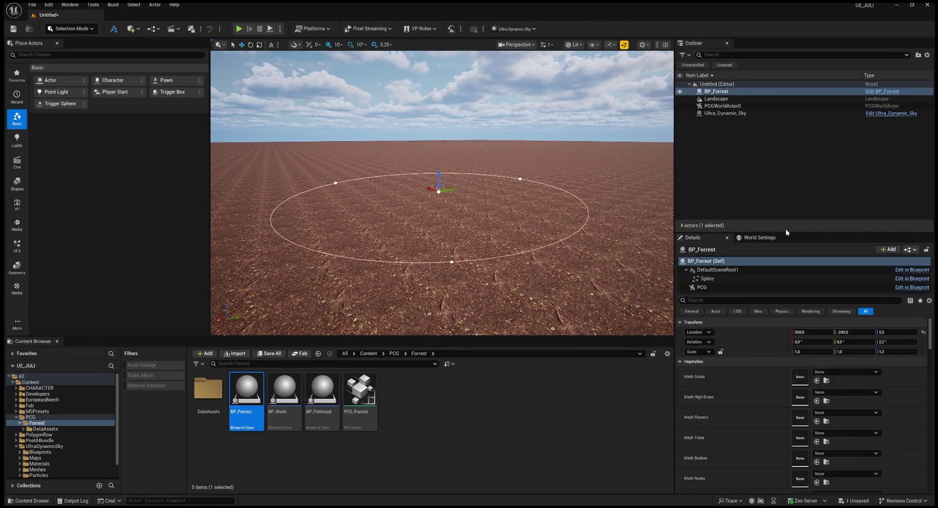
left_click(849, 372)
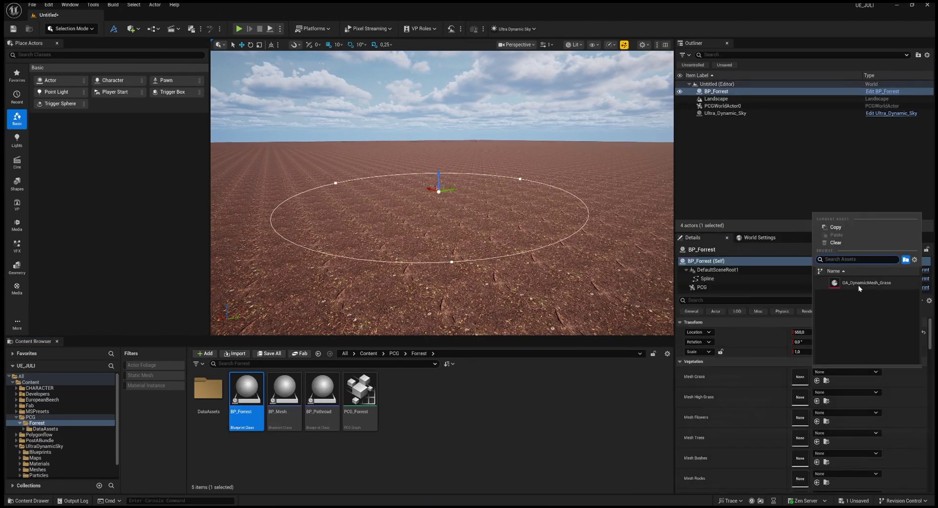
left_click(858, 285)
Assign DA_DynamicMesh_HighGrass as Mesh High Grass and DA_DynamicMesh_Flowers as Mesh Flowers on BP_Forrest
left_click(848, 392)
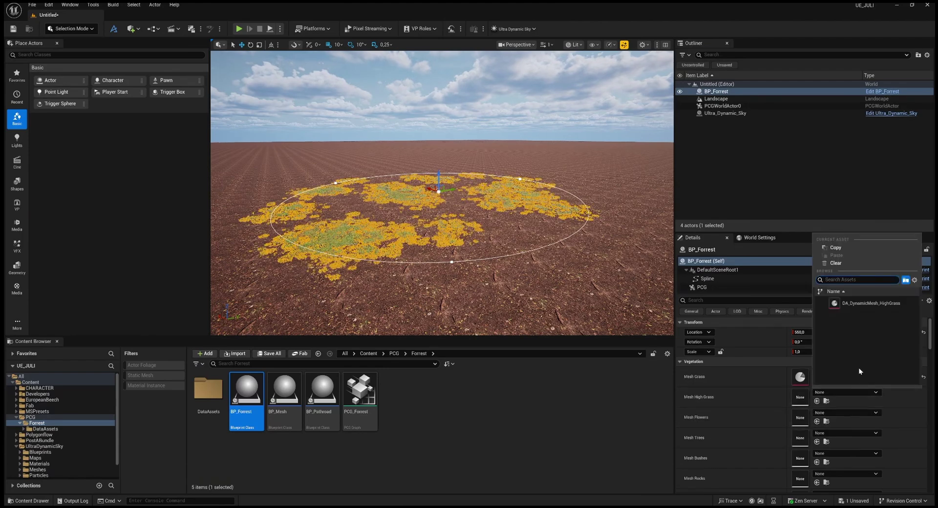
left_click(861, 304)
left_click(848, 414)
left_click(862, 324)
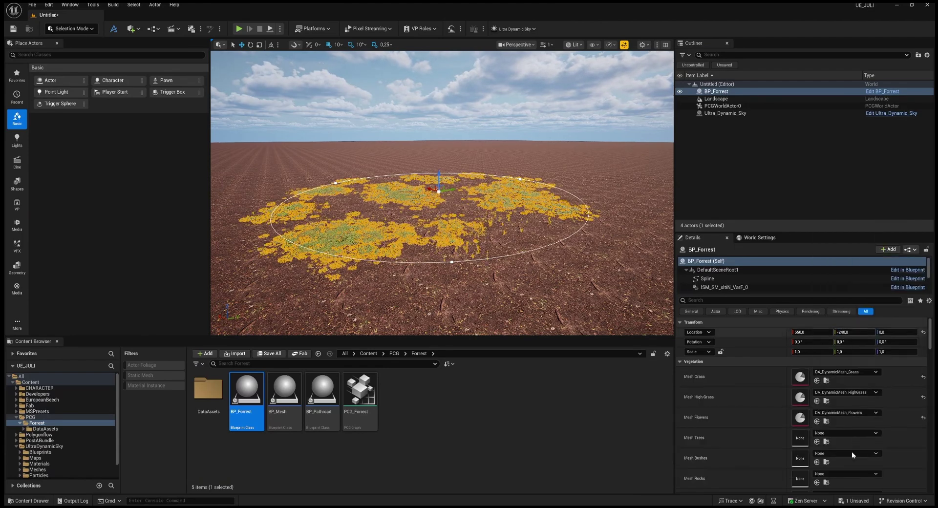
Assign DA_DynamicMesh_Trees as Mesh Trees and DA_DynamicMesh_Bushes as Mesh Bushes on BP_Forrest
scroll(851, 453, "down", 2)
left_click(846, 397)
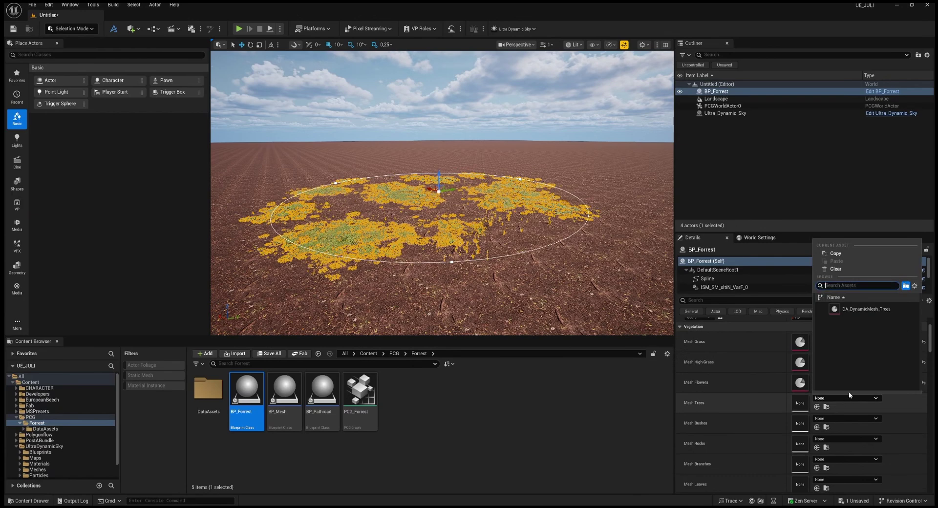
left_click(855, 309)
left_click(848, 416)
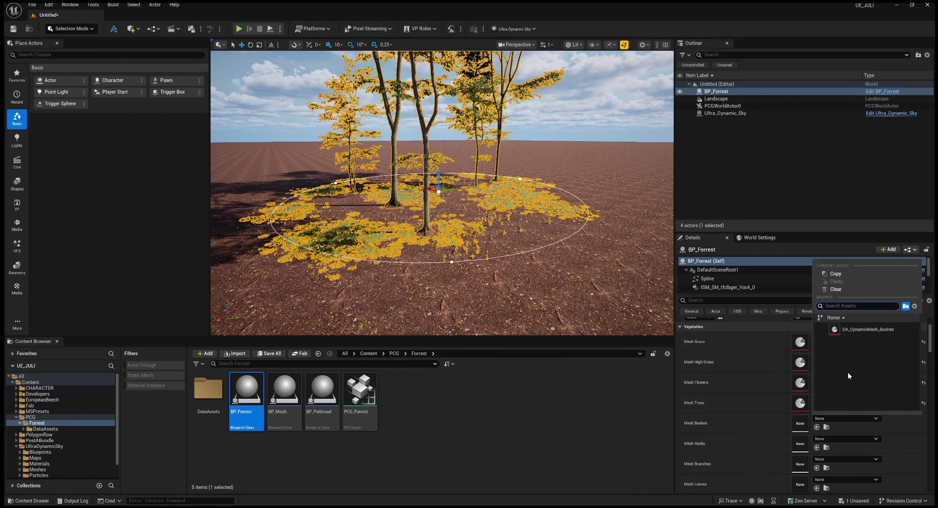
left_click(862, 330)
Assign the data assets DA_DynamicMesh_Rocks, DA_DynamicMesh_Branches and DA_DynamicMesh_Leaves to BP_Forrest's matching mesh slots, and deselect the actor to inspect the forest
left_click(858, 439)
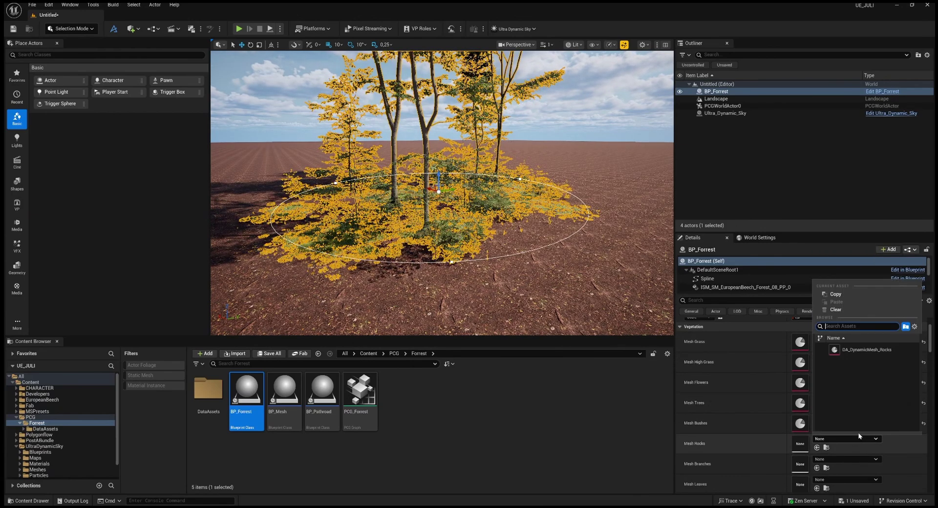
left_click(859, 351)
left_click(850, 462)
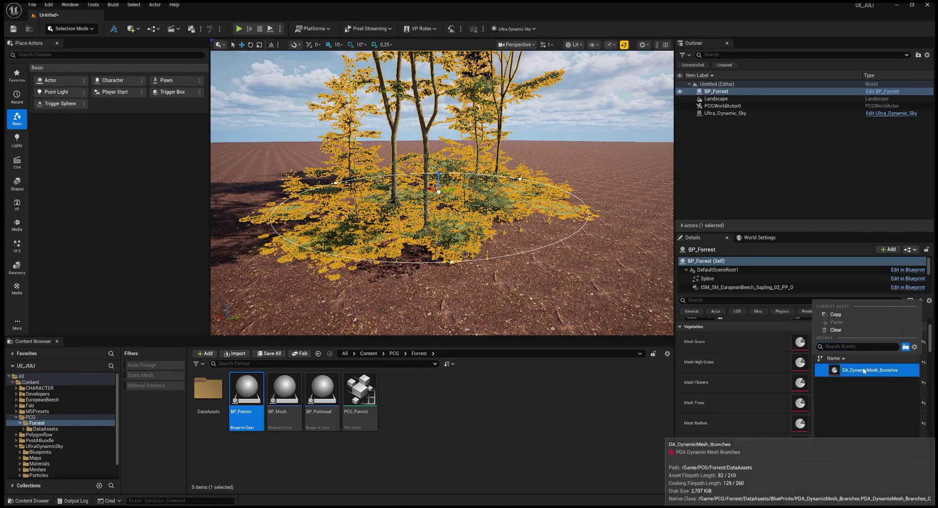
left_click(863, 370)
scroll(856, 469, "down", 1)
left_click(852, 444)
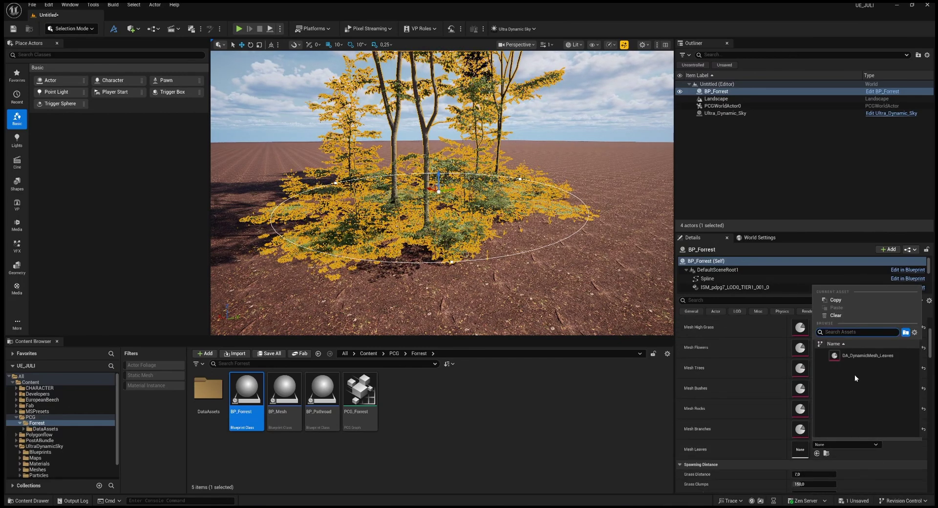
left_click(857, 354)
left_click(763, 188)
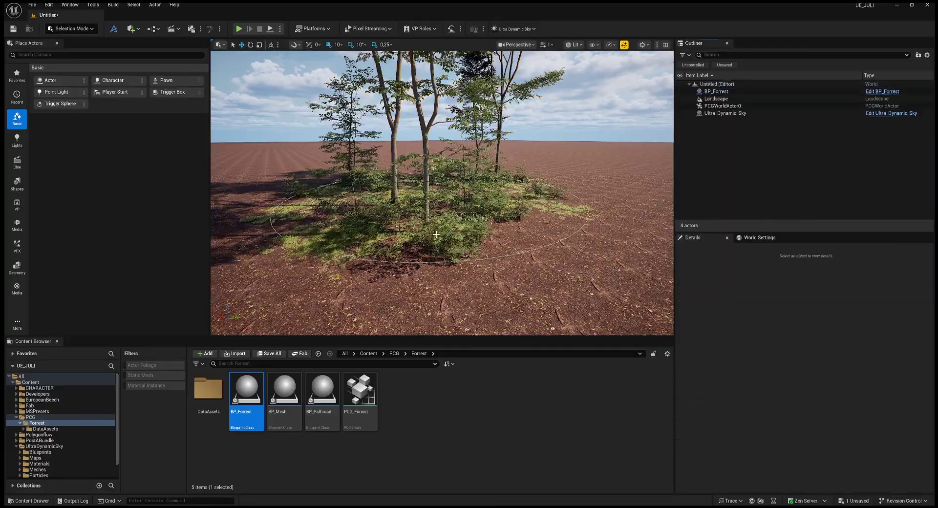
right_click_drag(436, 234, 456, 242)
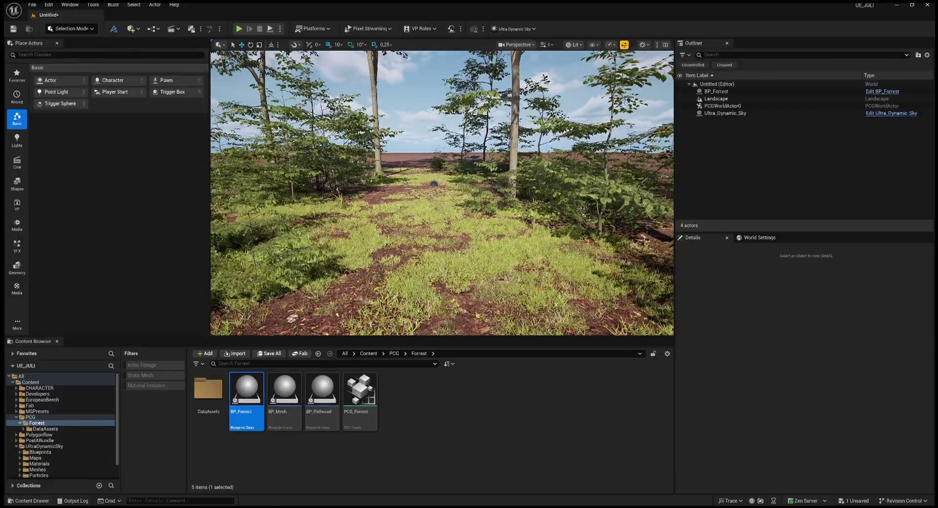